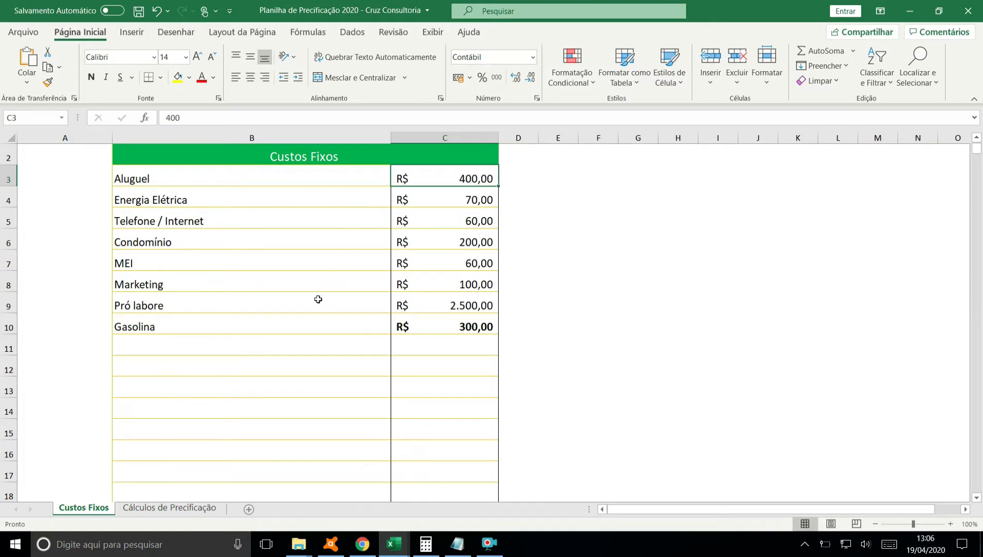
- Look over the Cálculos de Precificação sheet and return to the Custos Fixos sheet
click(179, 509)
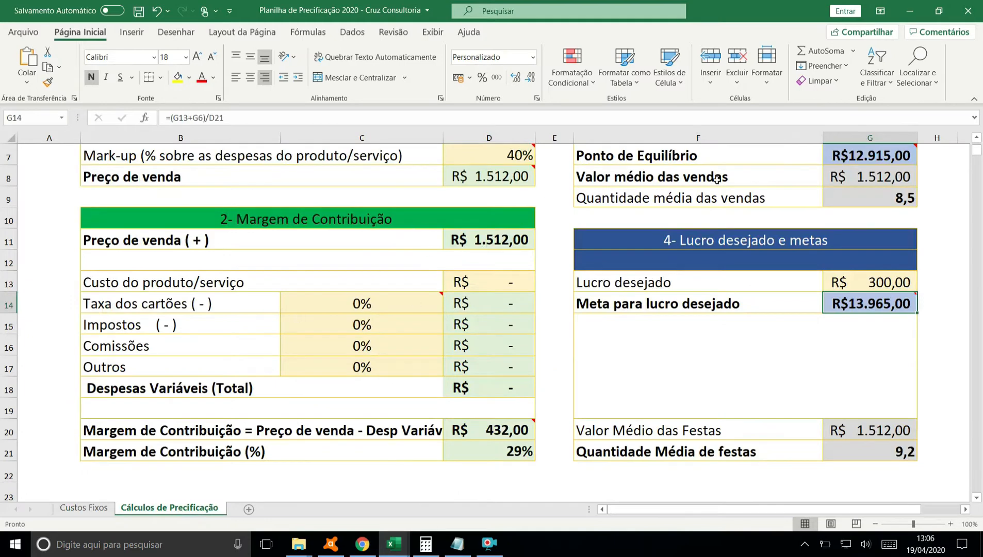
scroll(976, 153, up, 2)
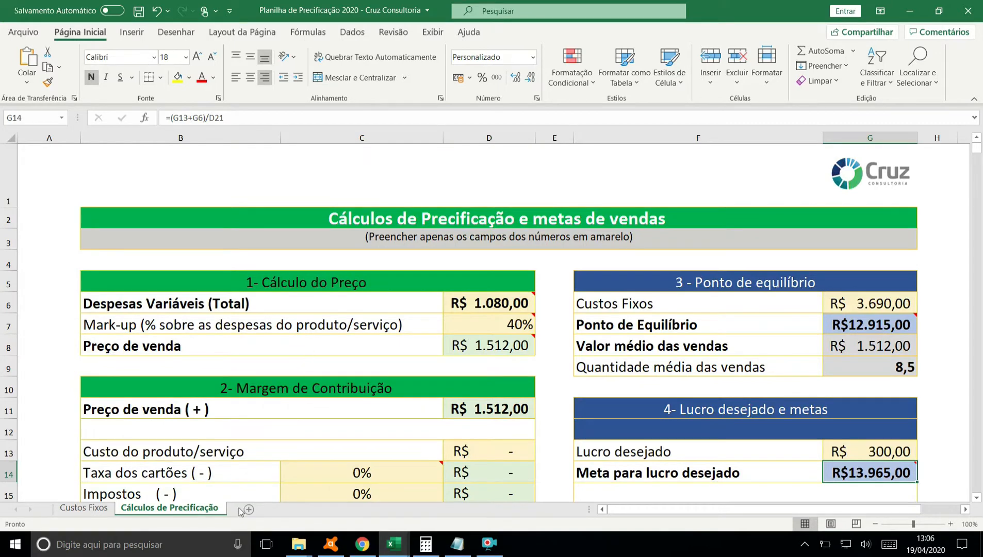
click(91, 507)
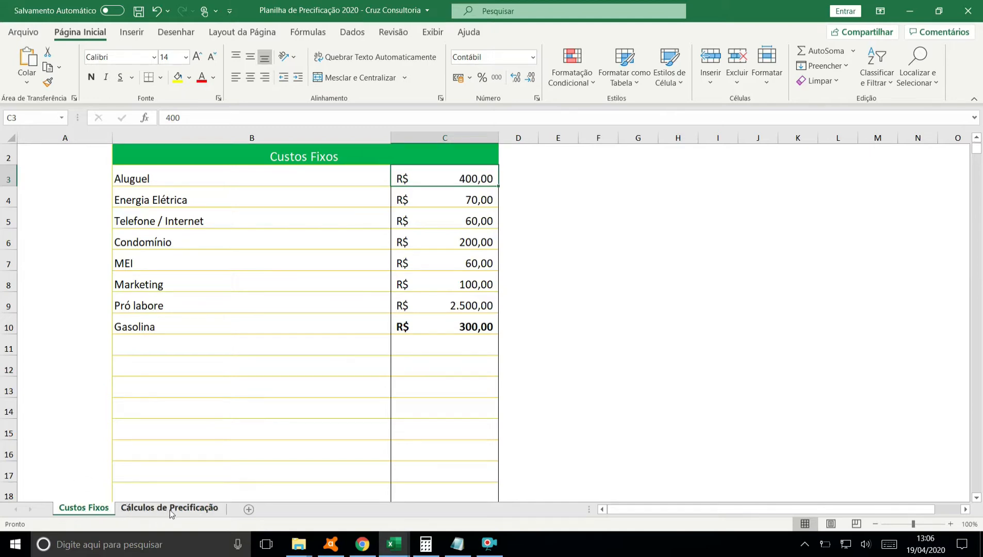
click(194, 511)
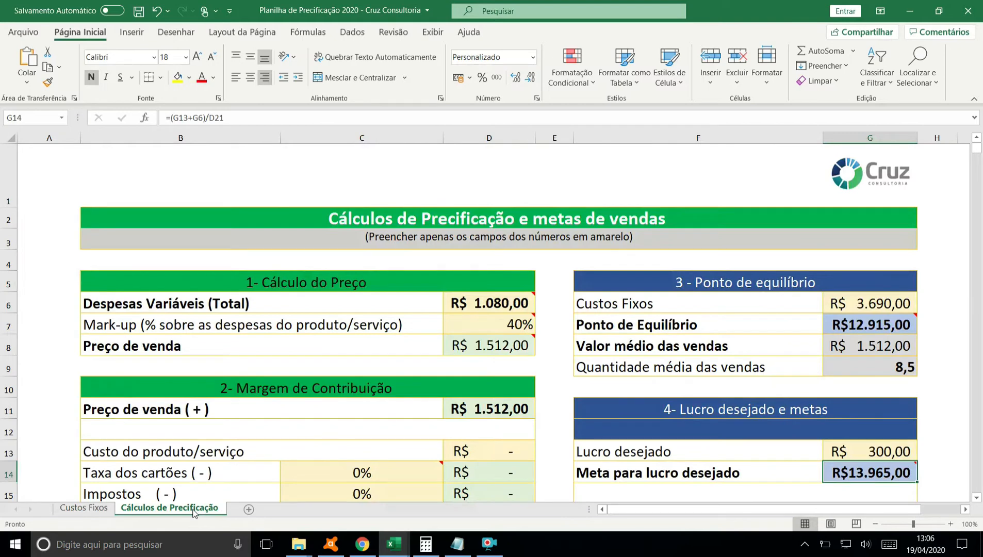
click(85, 509)
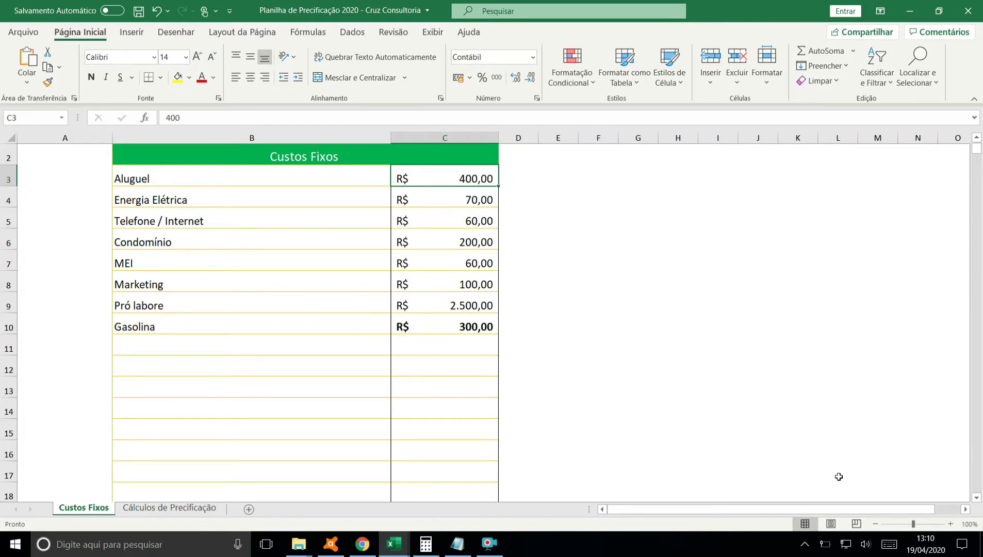
- Go down the Custos Fixos amounts column to the Total cell C22 and view its sum formula
key(Down)
click(418, 407)
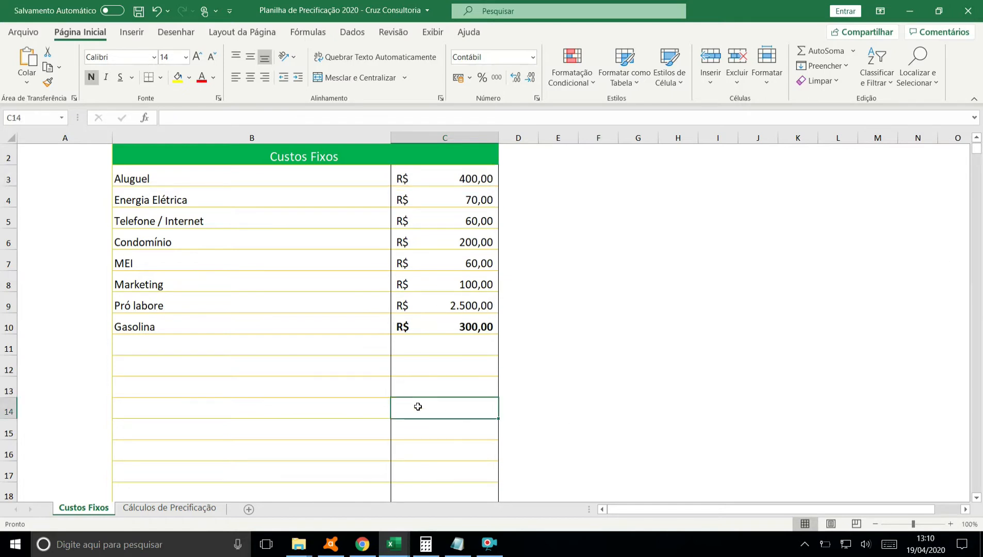
key(Down)
key(Down)
key(Down)
key(Down)
key(Down)
key(Down)
key(Down)
key(Down)
key(Down)
key(Up)
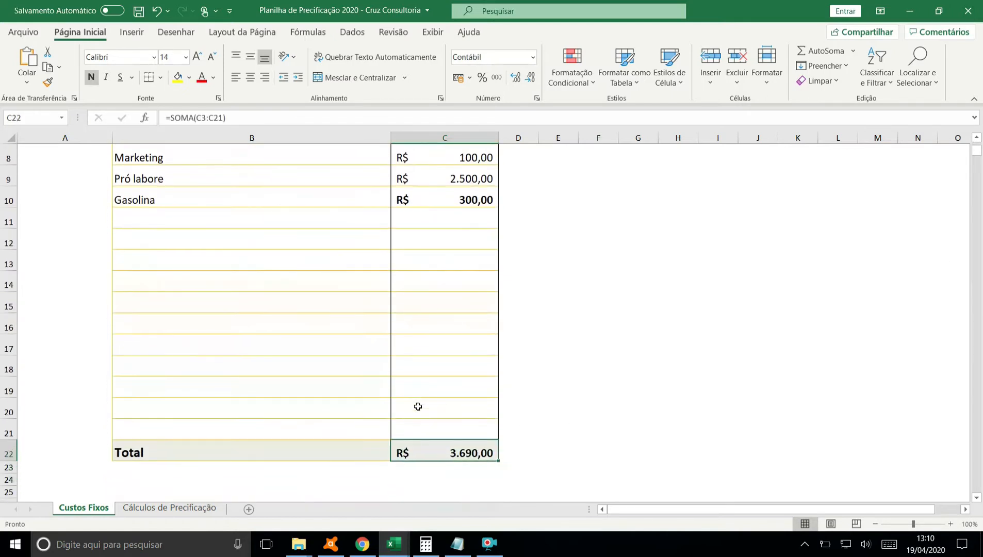
- Set the Telefone / Internet fixed cost in cell C5 to 70
key(Up)
key(Up)
key(Up)
key(Up)
key(Up)
key(Up)
key(Up)
key(Up)
key(Up)
key(Up)
key(Up)
key(Up)
key(Up)
key(Up)
key(Up)
key(Up)
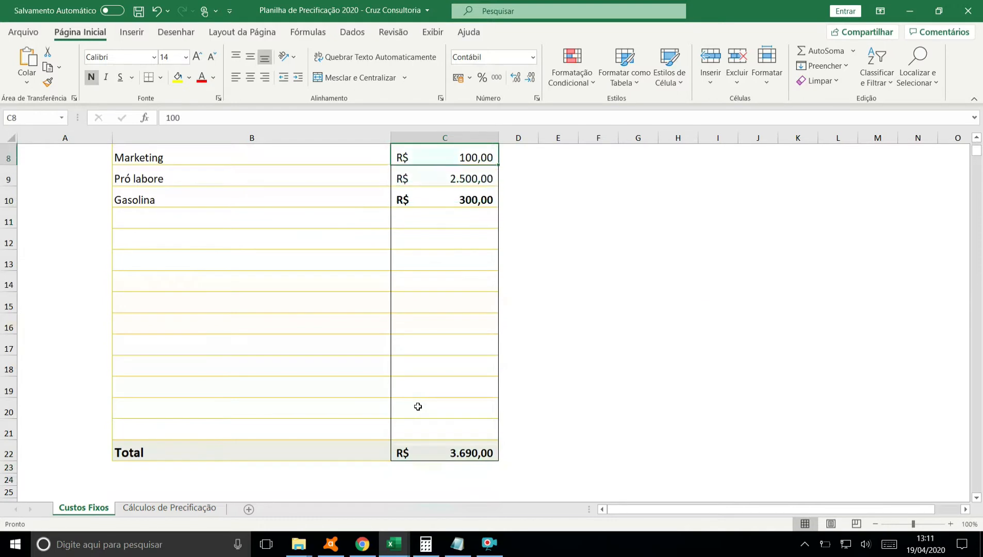
key(Up)
scroll(418, 406, up, 1)
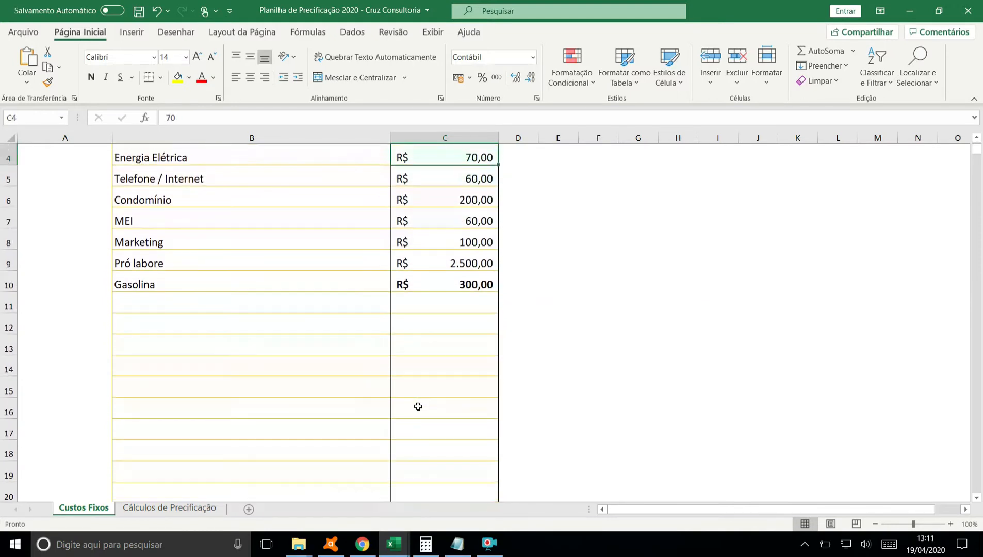
text(70)
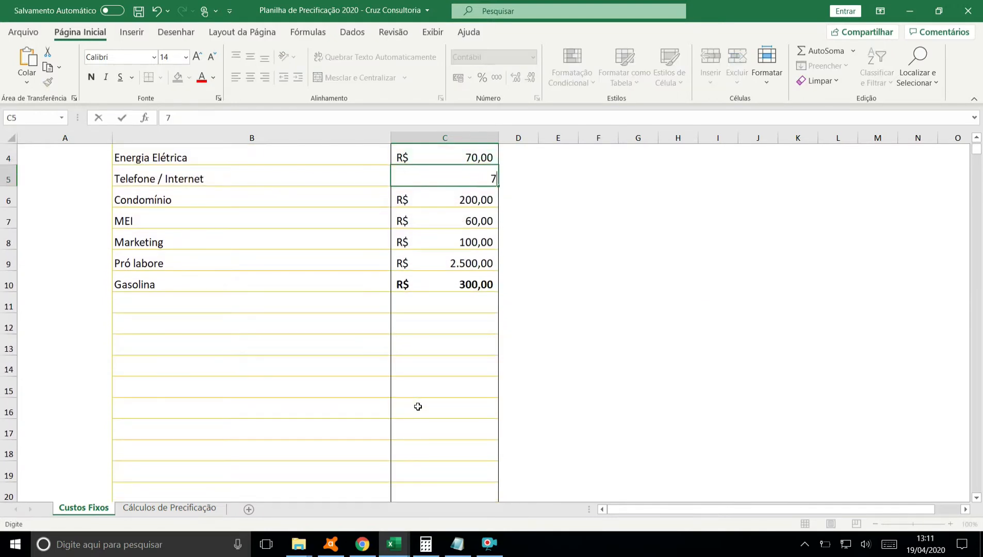
key(Return)
- Check the Total of the fixed costs in C22 following the Telefone / Internet change
key(Down)
key(Down)
key(Down)
key(Down)
key(Down)
key(Down)
key(Down)
key(Down)
key(Down)
key(Down)
key(Down)
key(Down)
key(Down)
key(Down)
key(Down)
key(Down)
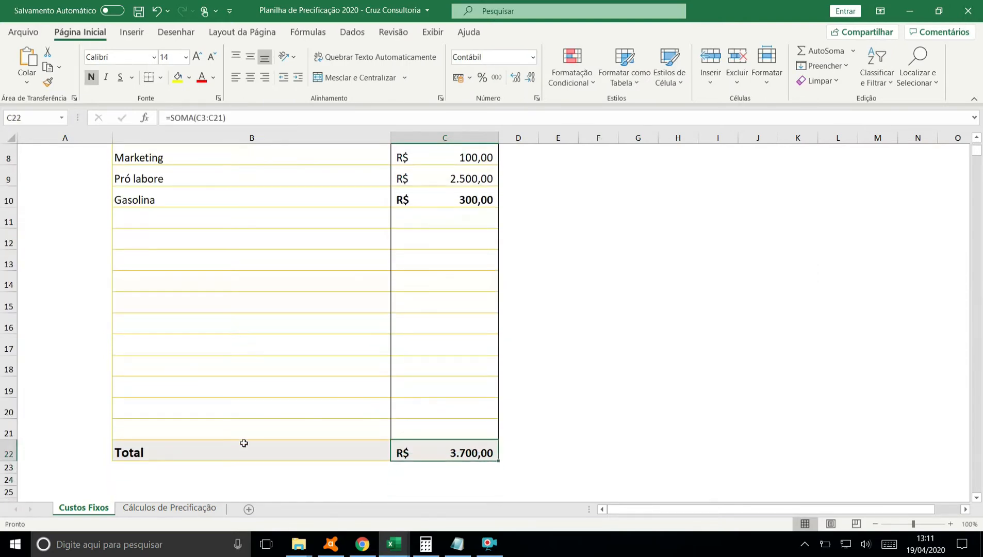
- Go back up through the fixed costs list and examine the Pró labore entry in row 9
click(437, 403)
key(Up)
key(Up)
key(Up)
key(Up)
key(Up)
key(Up)
key(Up)
key(Up)
key(Up)
key(Up)
key(Up)
key(Up)
key(Up)
key(Up)
key(Up)
key(Up)
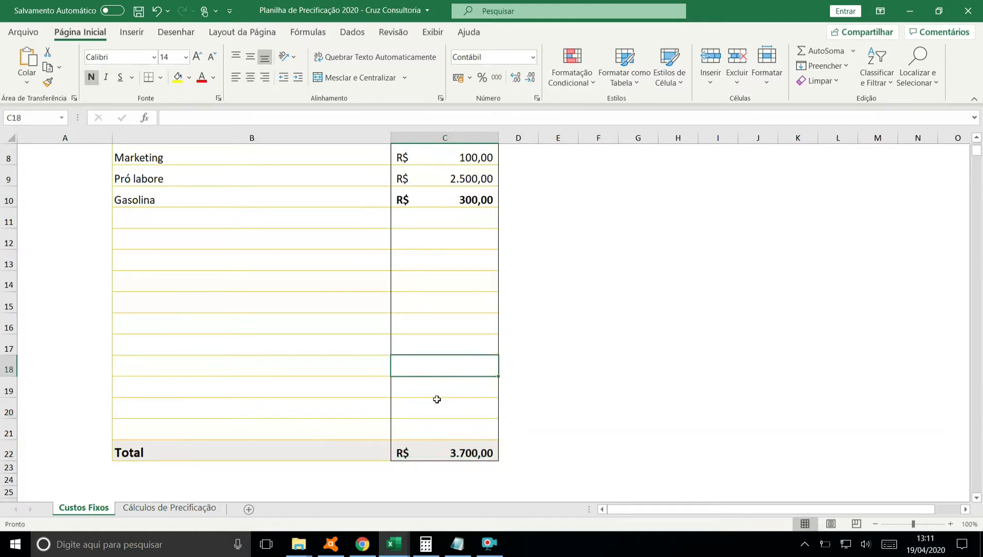
key(Up)
key(Up)
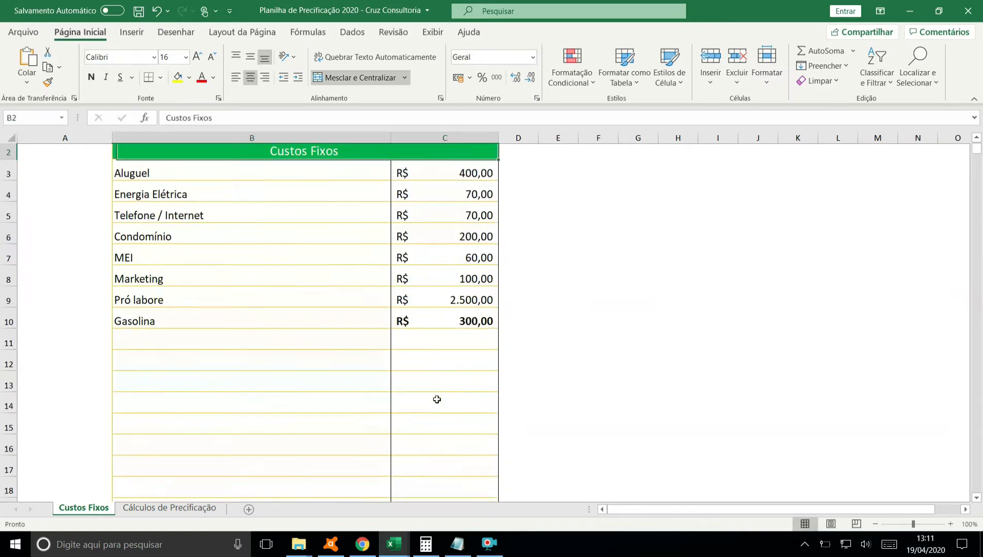
key(Down)
key(Down)
key(Down)
key(Down)
key(Down)
key(Down)
key(Down)
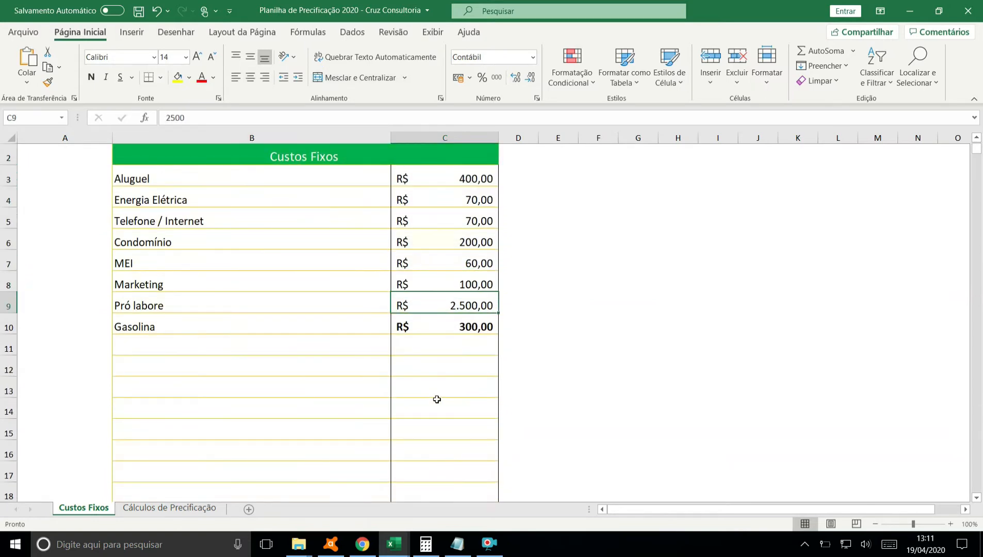
key(Left)
key(Right)
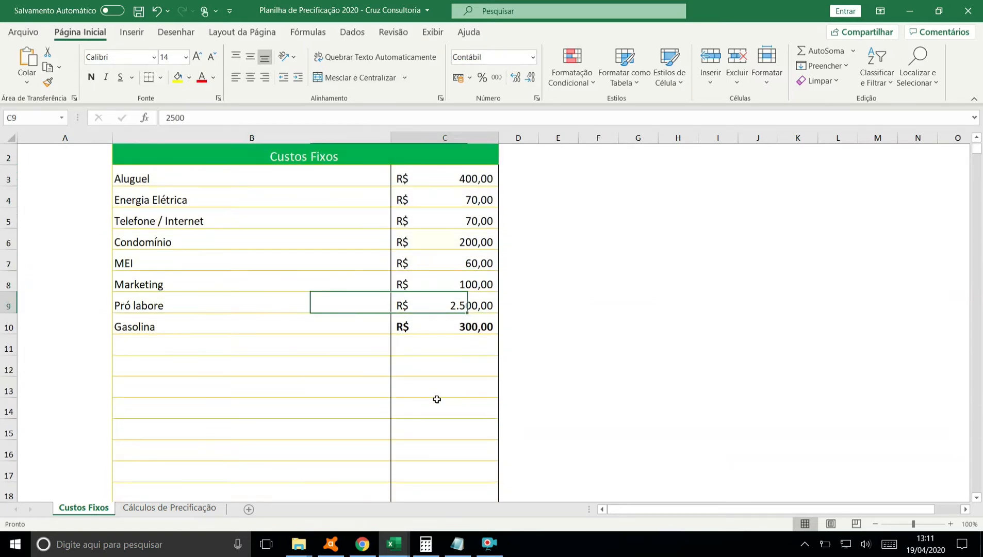
key(Left)
key(Right)
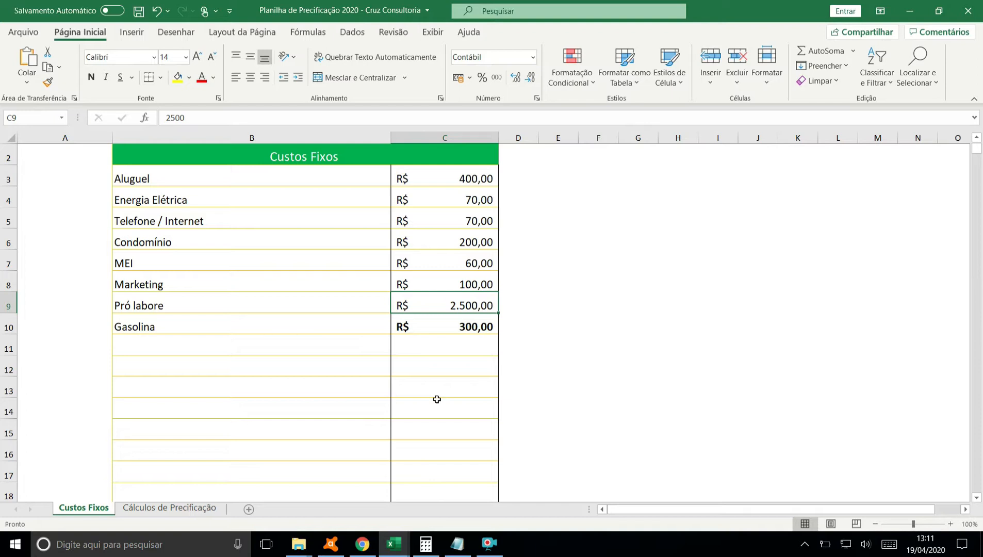
- Review the Gasolina entry and the empty rows below it down to the Total row
key(Down)
key(Down)
key(Down)
key(Down)
key(Down)
key(Down)
key(Down)
key(Down)
key(Down)
key(Down)
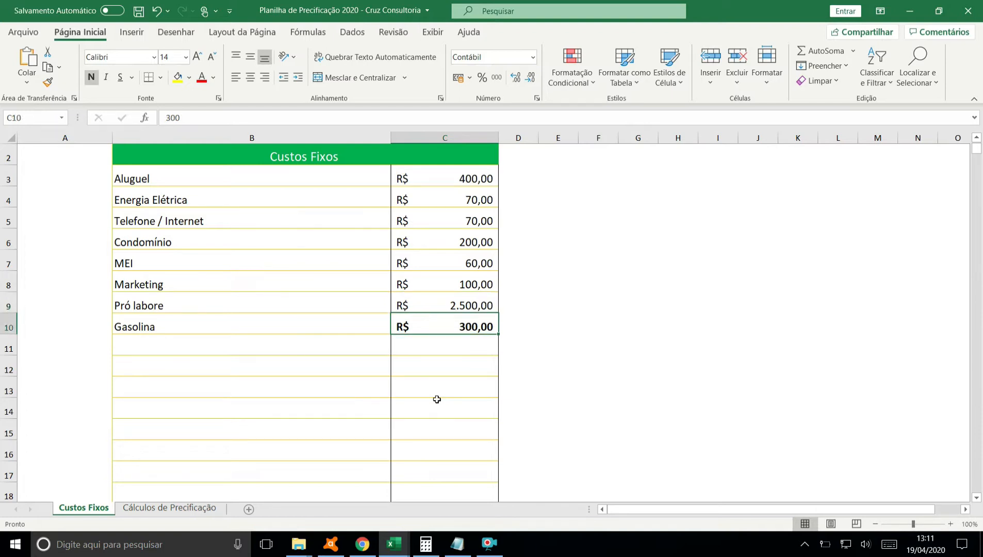
key(Down)
key(Down)
key(Down)
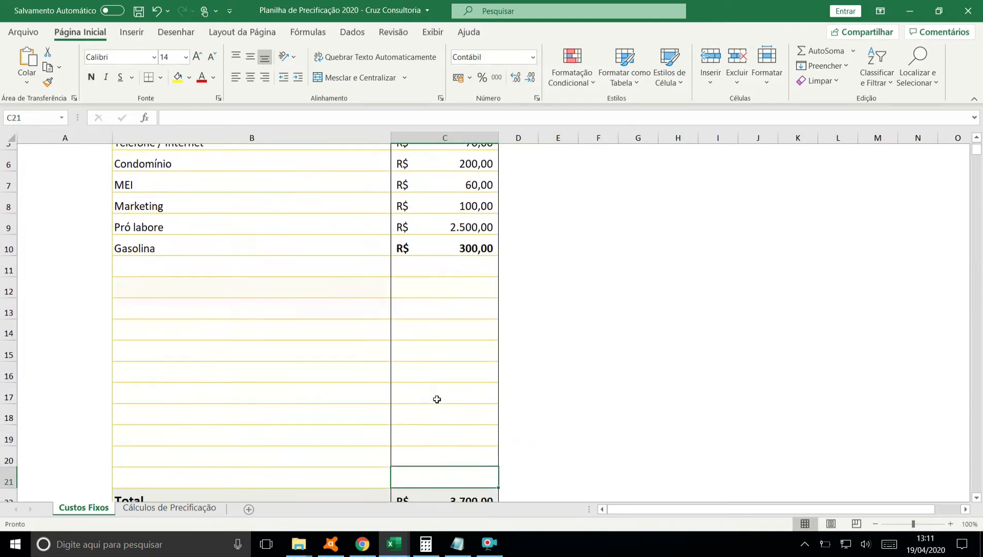
key(Up)
key(Up)
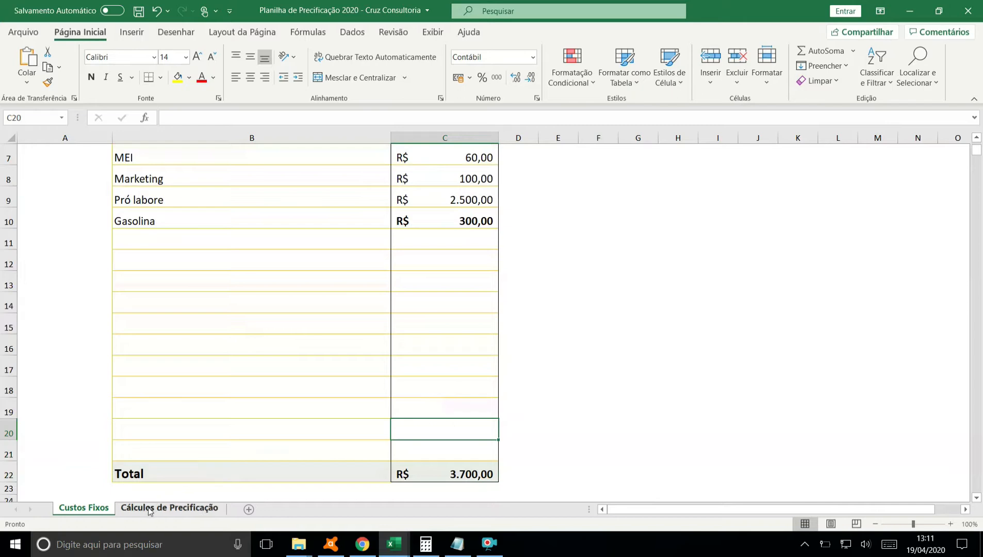
- On the Cálculos de Precificação sheet, clear the yellow input cells for Despesas Variáveis, Custos Fixos, Lucro desejado and Mark-up
click(179, 510)
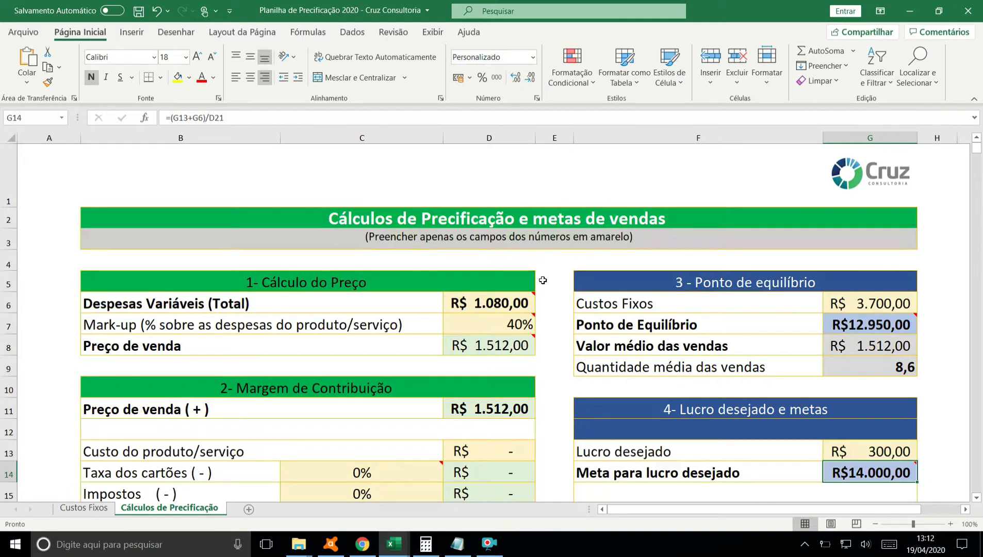
click(516, 303)
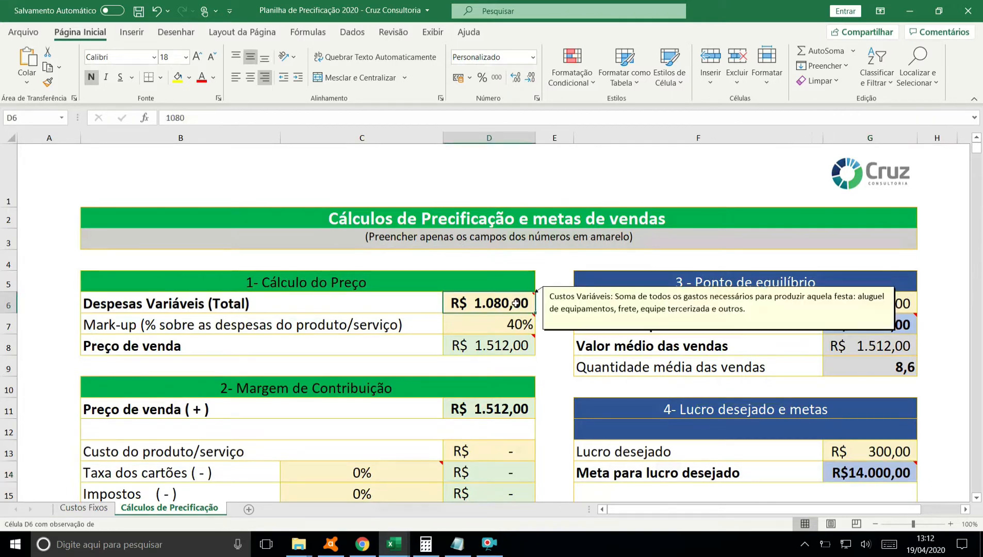
key(BackSpace)
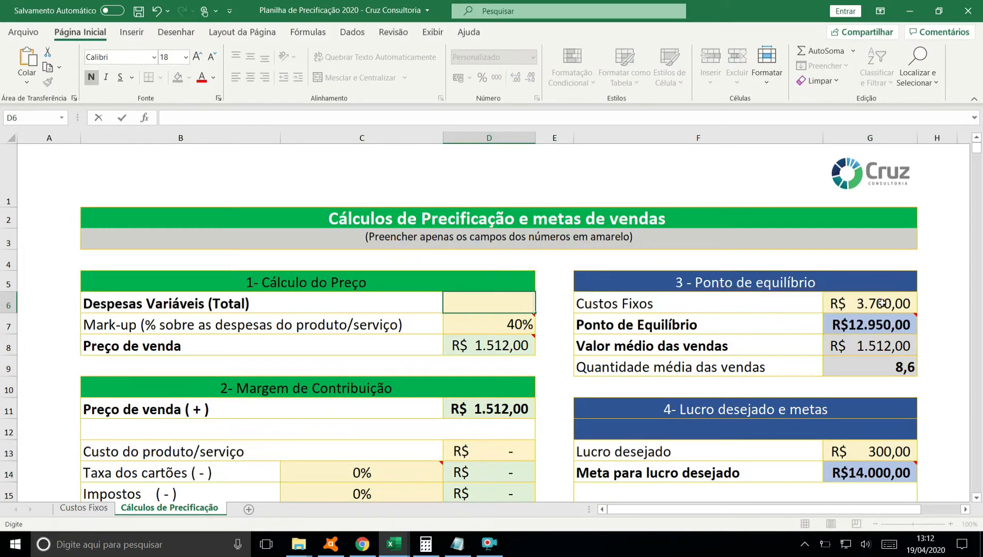
key(Return)
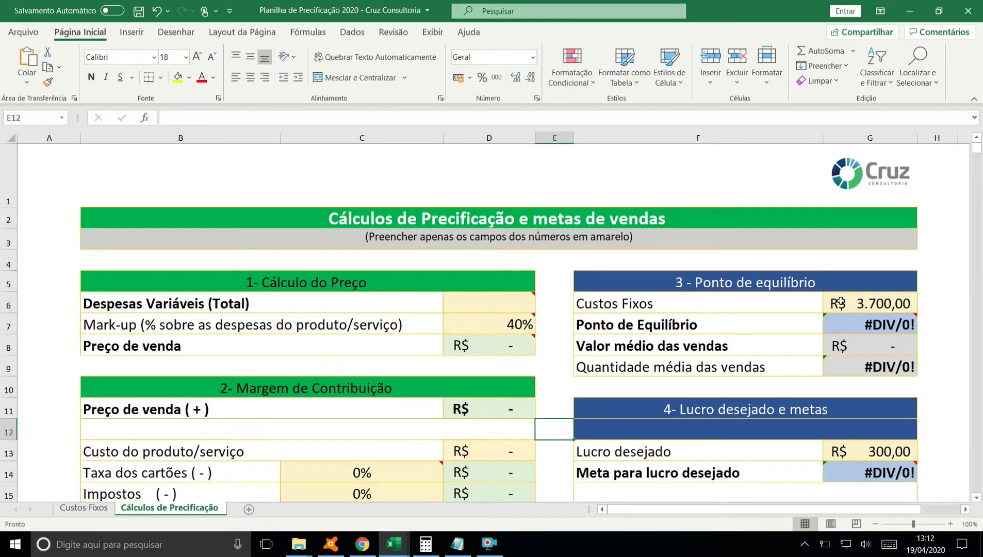
click(876, 302)
key(BackSpace)
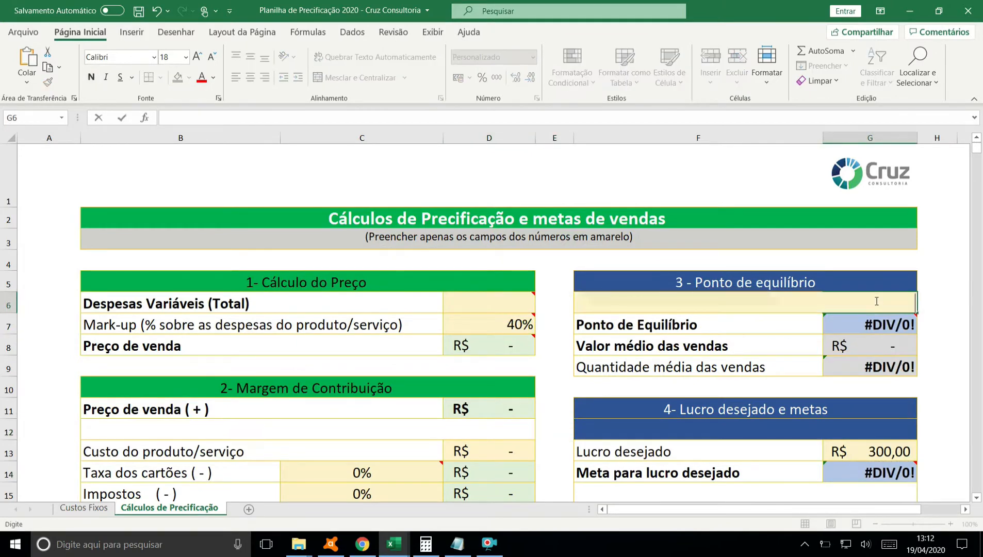
click(863, 453)
key(BackSpace)
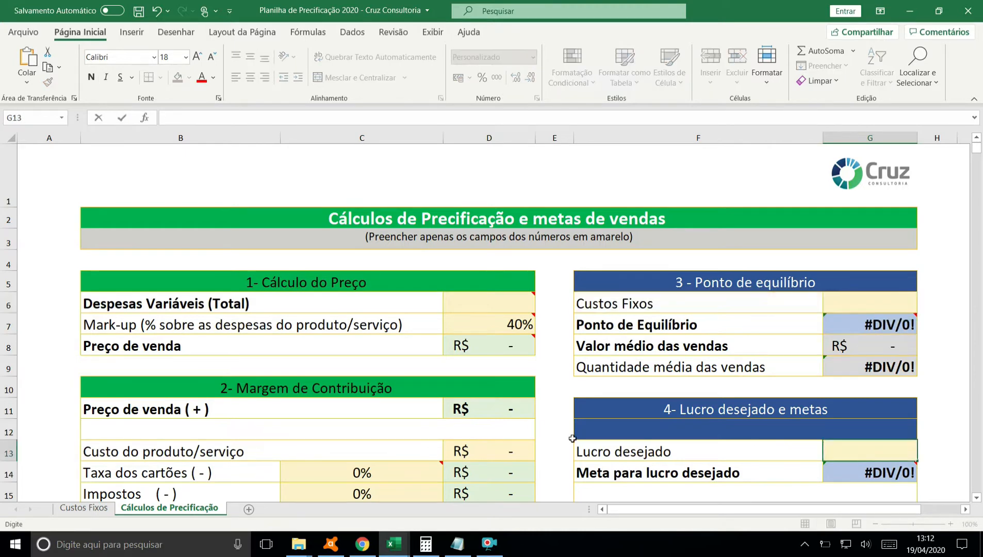
click(480, 327)
key(BackSpace)
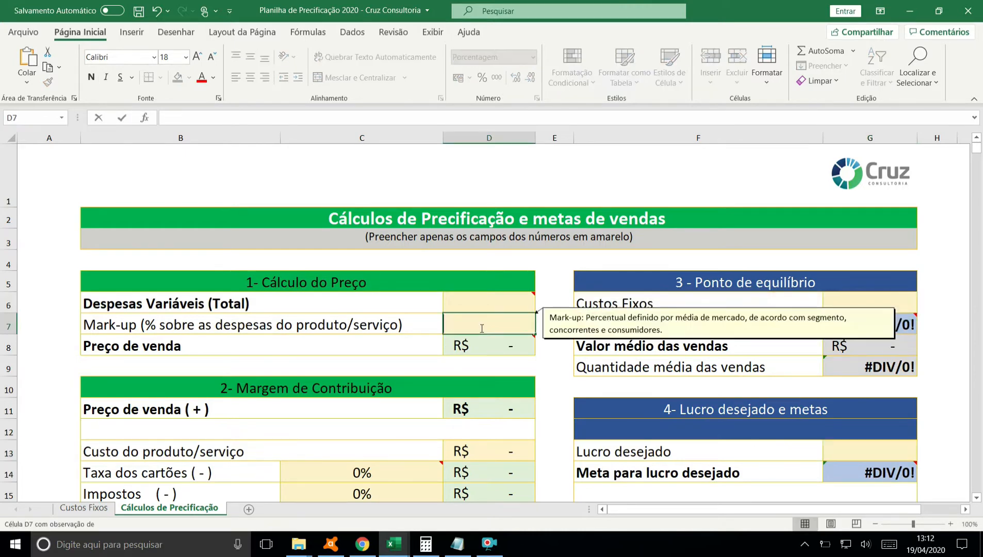
click(439, 342)
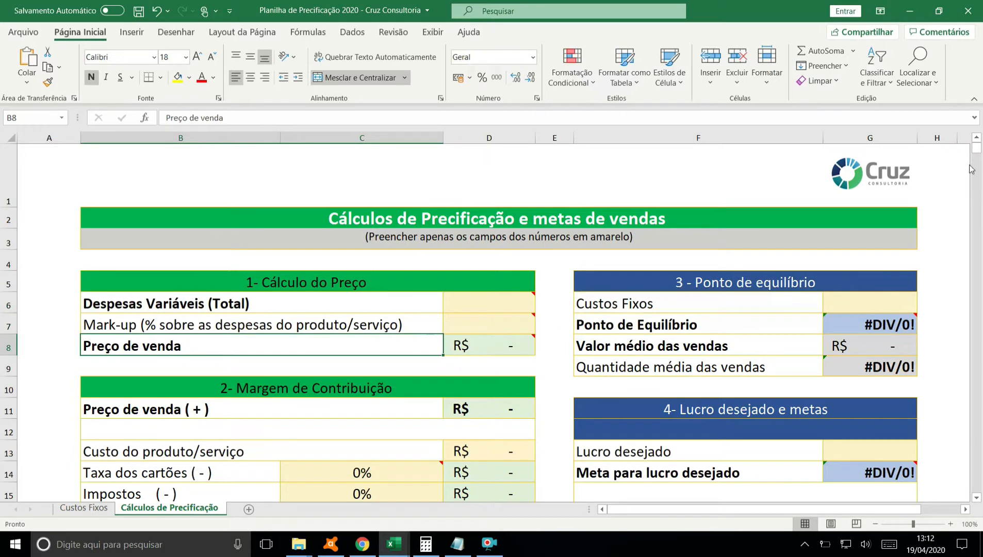
- Examine the price, Margem de Contribuição, Ponto de equilíbrio and Lucro desejado sections of the pricing sheet
click(977, 498)
click(977, 498)
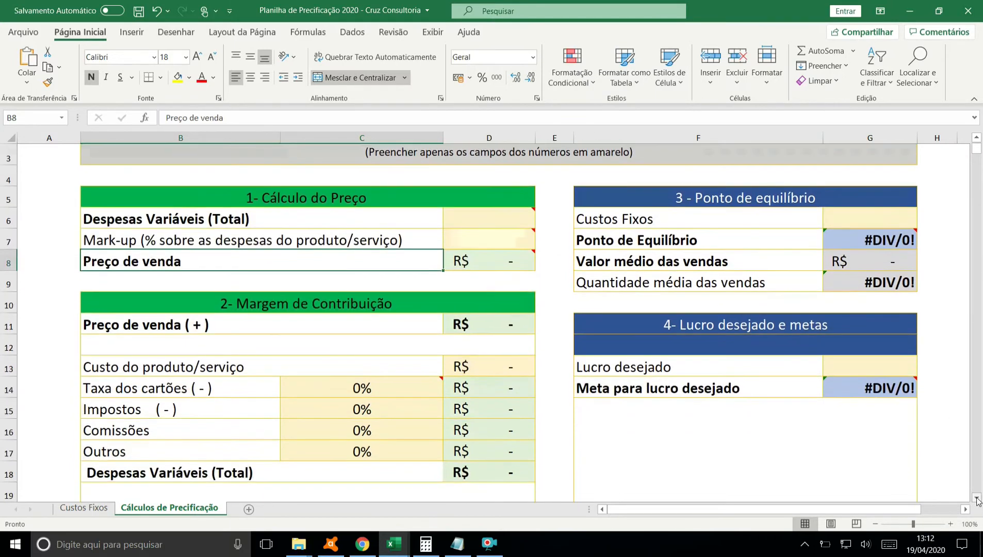
click(977, 498)
click(977, 498)
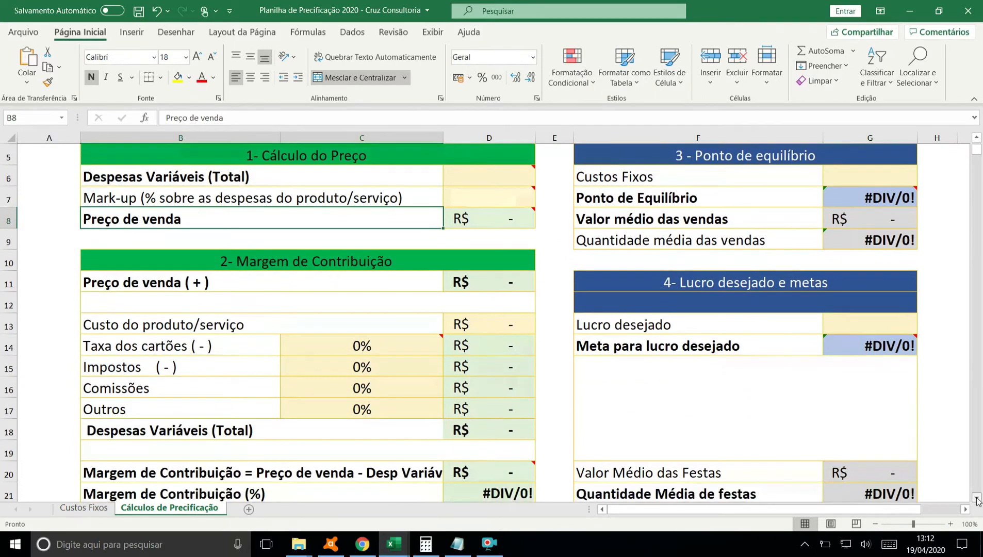
click(977, 498)
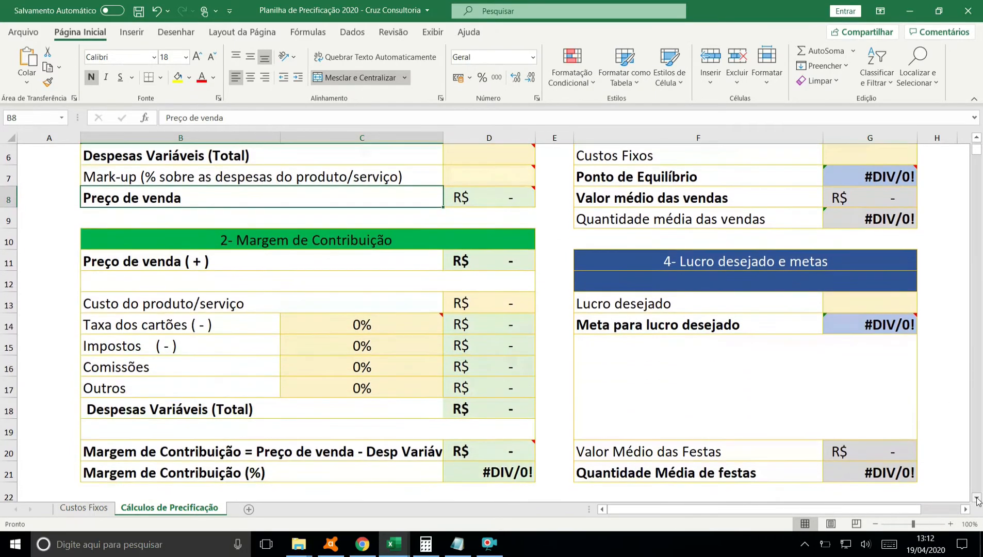
click(977, 138)
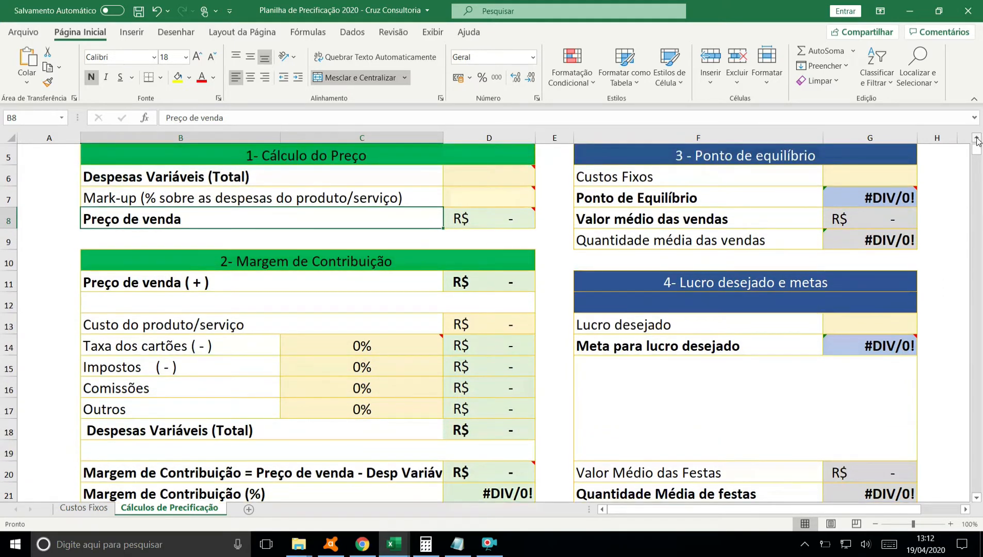
click(977, 138)
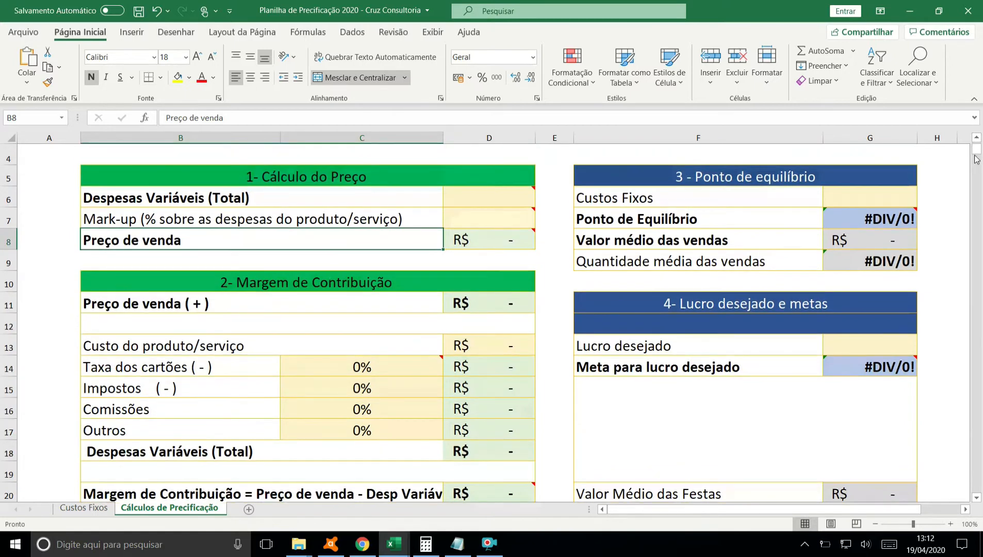
click(976, 139)
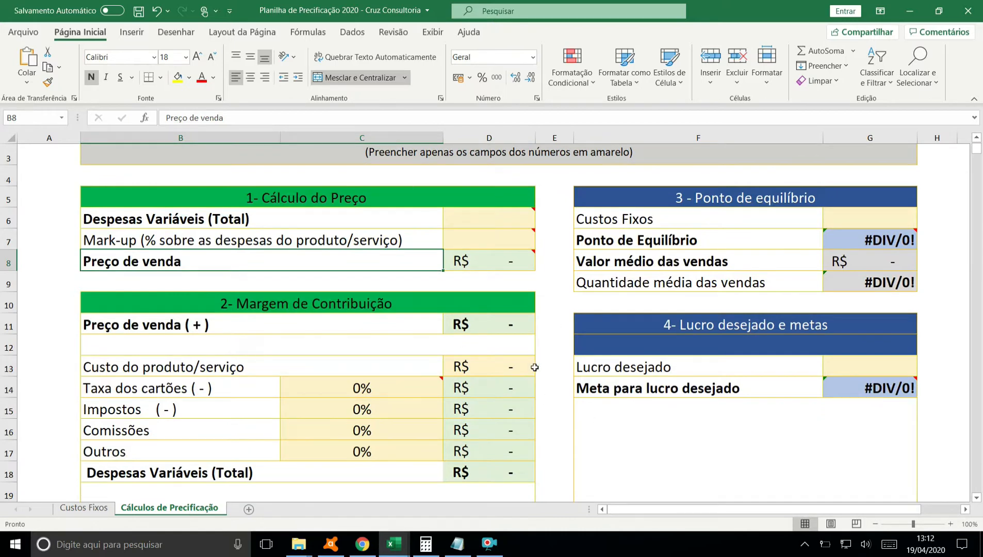
click(976, 138)
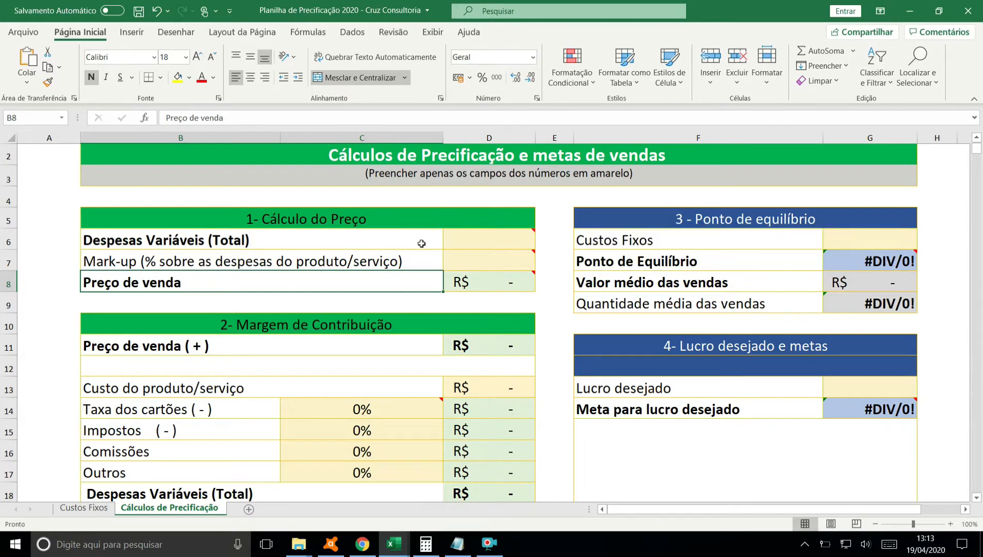
mouse_move(491, 243)
click(978, 498)
click(978, 499)
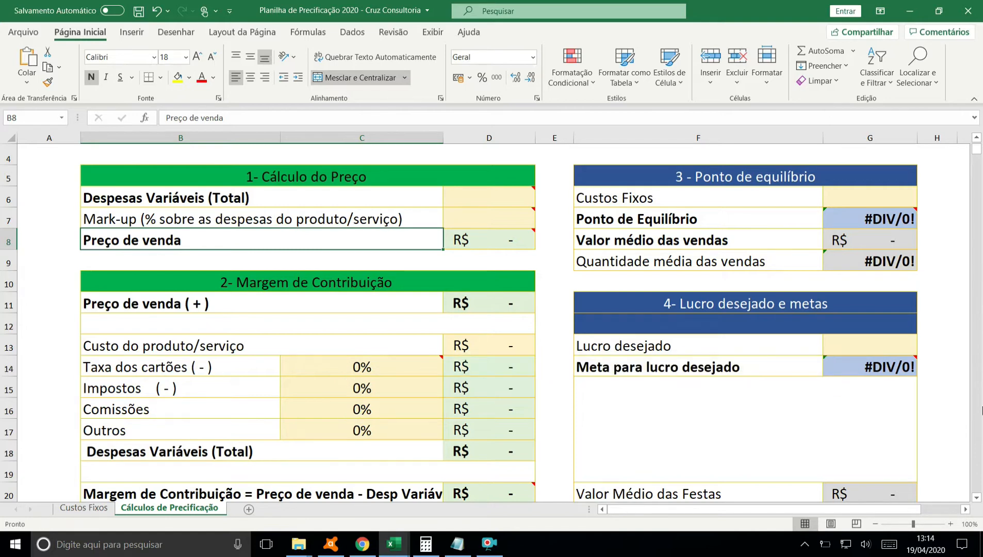
- Examine the Margem de Contribuição section and check the Total row on the Custos Fixos sheet
click(976, 498)
click(976, 498)
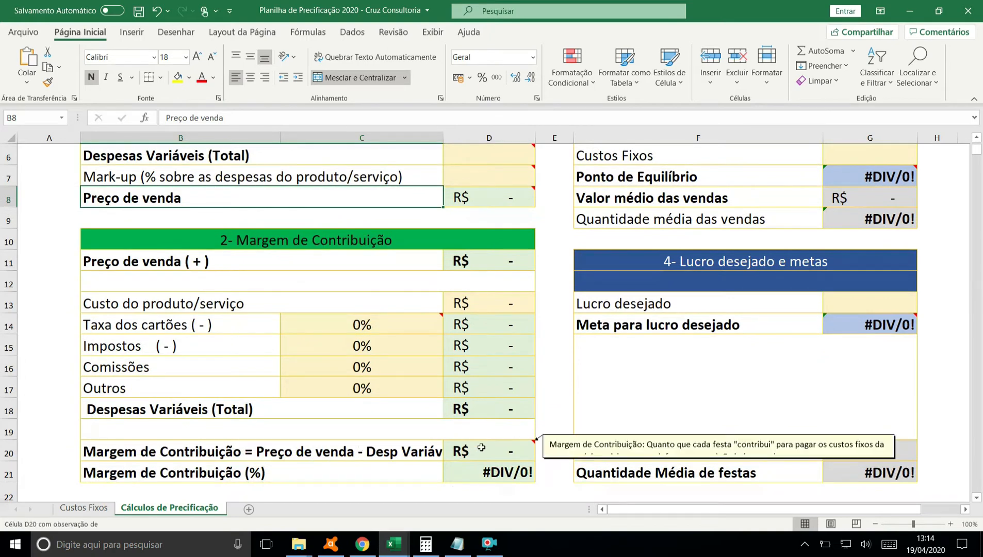
click(977, 137)
click(977, 138)
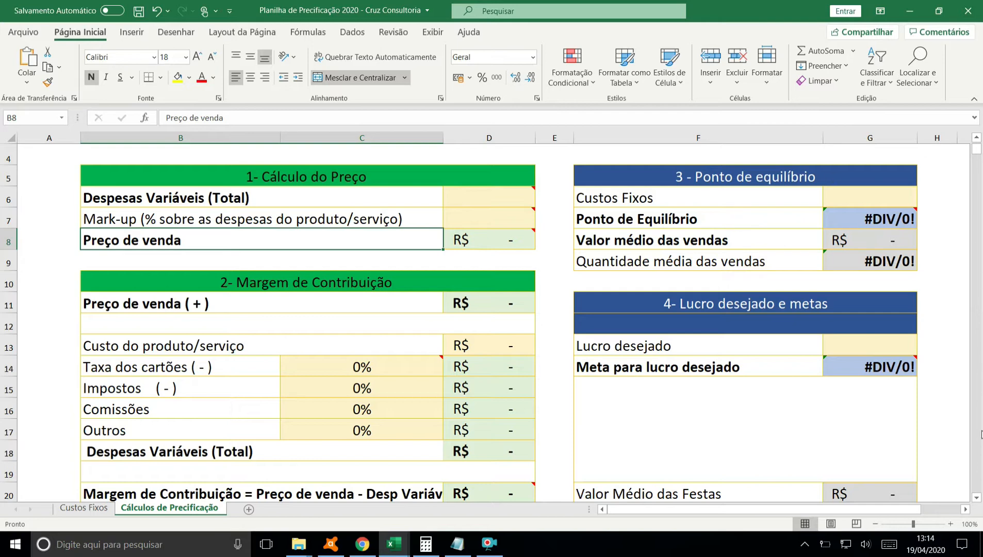
click(976, 498)
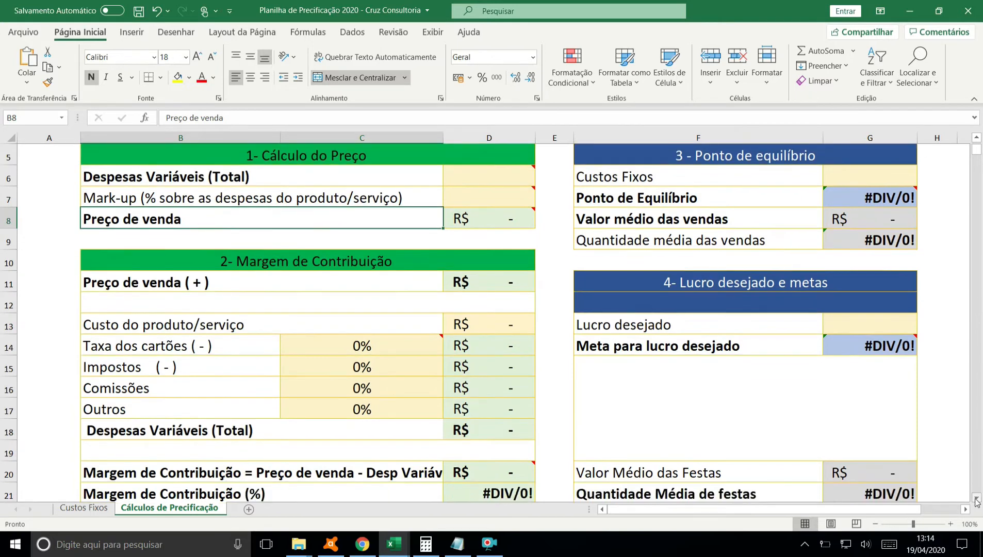
click(976, 498)
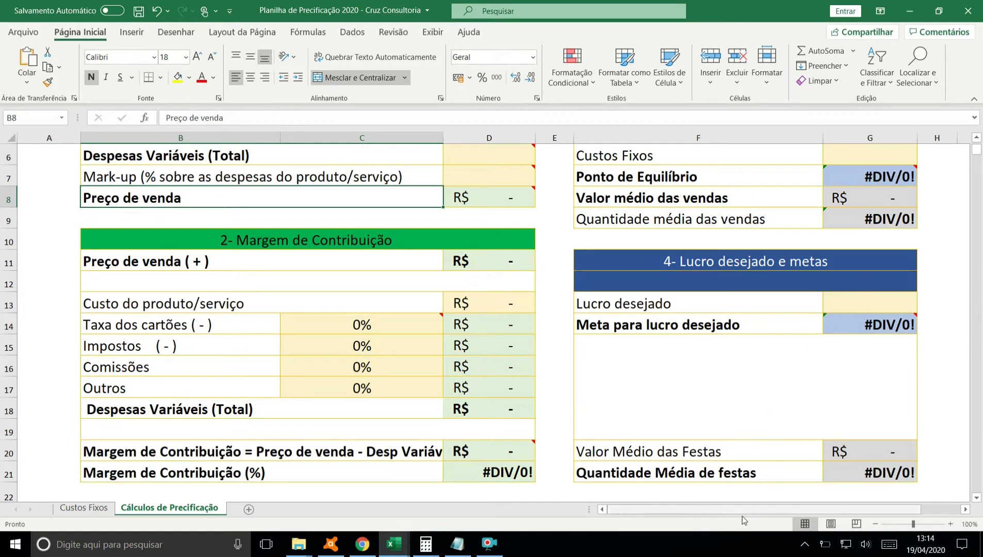
click(977, 137)
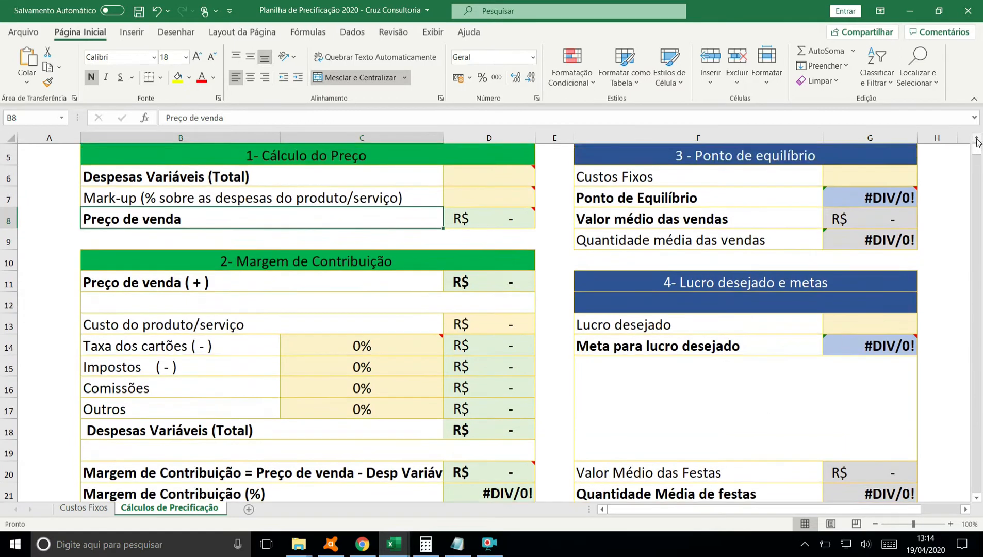
click(977, 137)
click(93, 510)
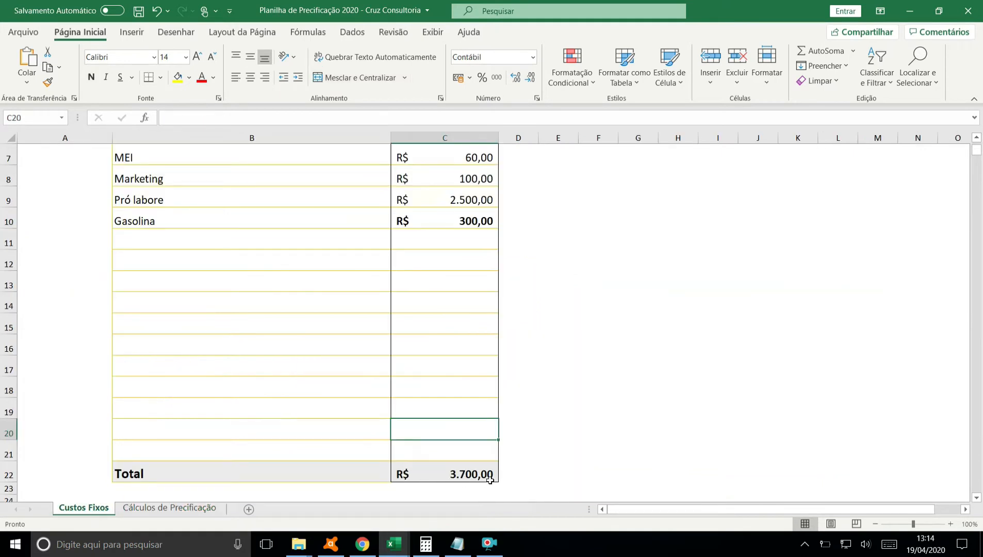
click(183, 511)
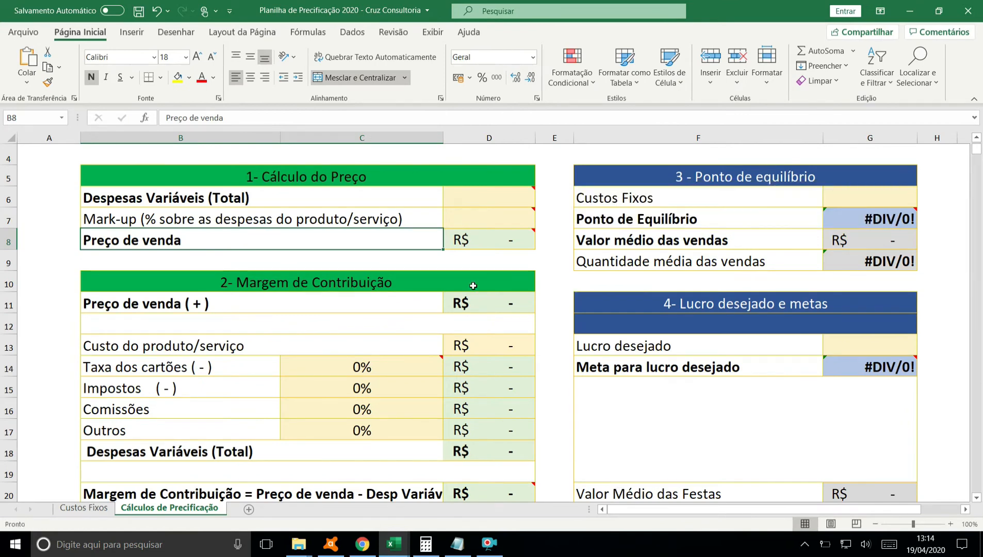
- In the Cálculo do Preço section, set Despesas Variáveis (Total) to 1200 and the Mark-up to 50%
click(479, 195)
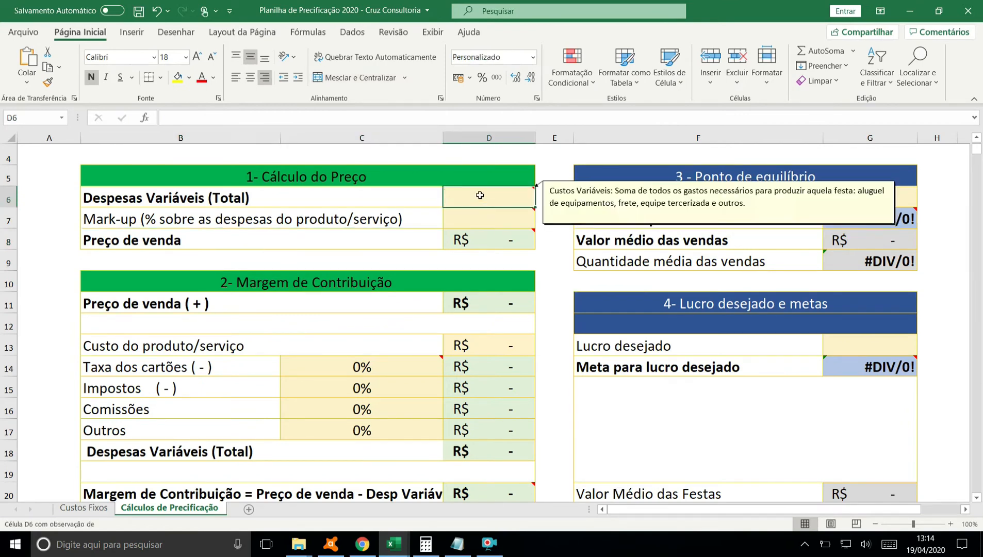
text(37)
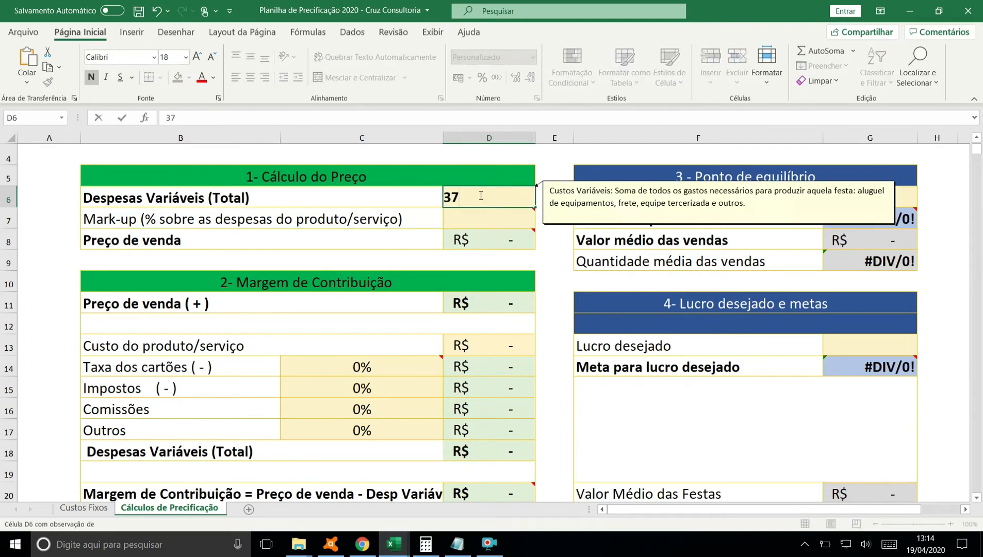
key(BackSpace)
key(BackSpace)
text(1200)
key(Return)
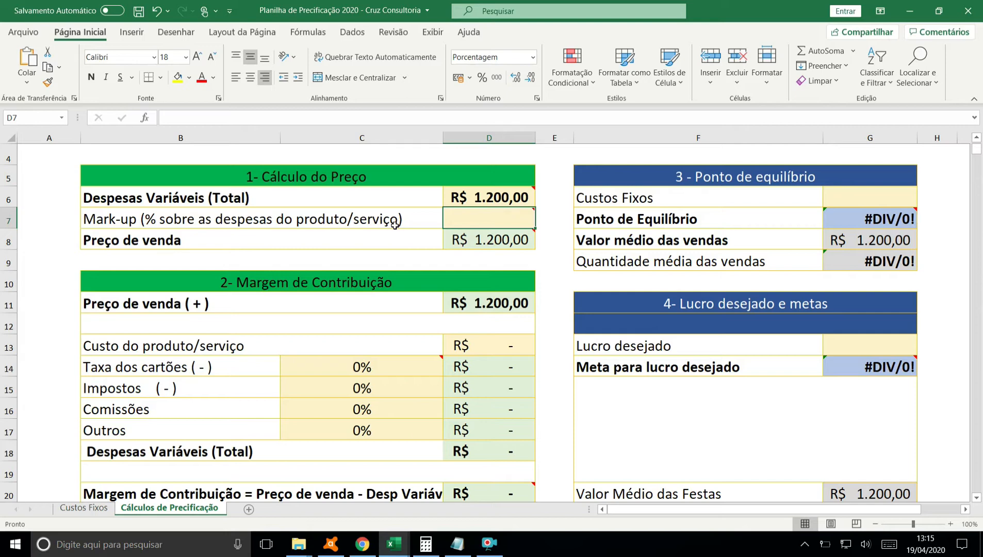
text(50)
key(Return)
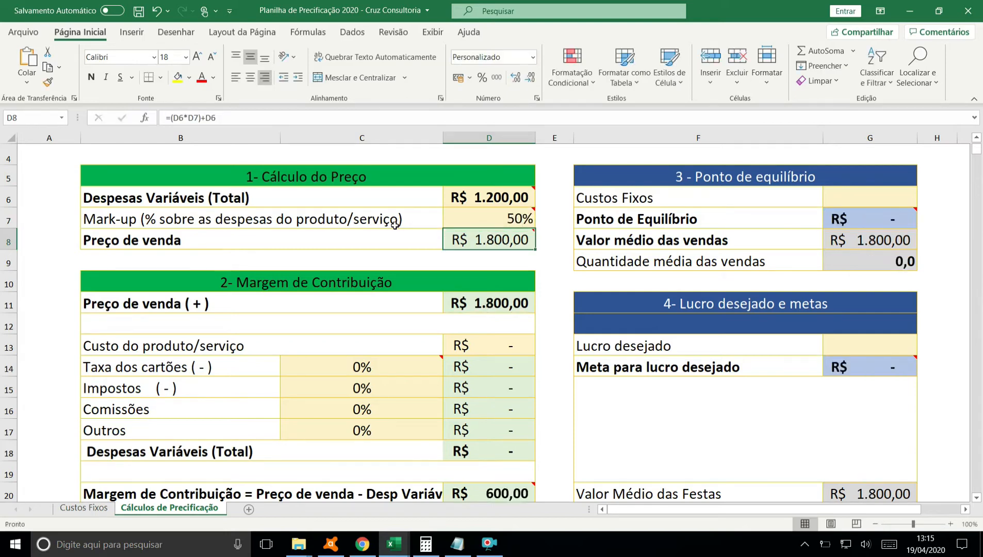
- Review the explanatory notes on the Despesas Variáveis, Mark-up and Preço de venda cells
mouse_move(508, 204)
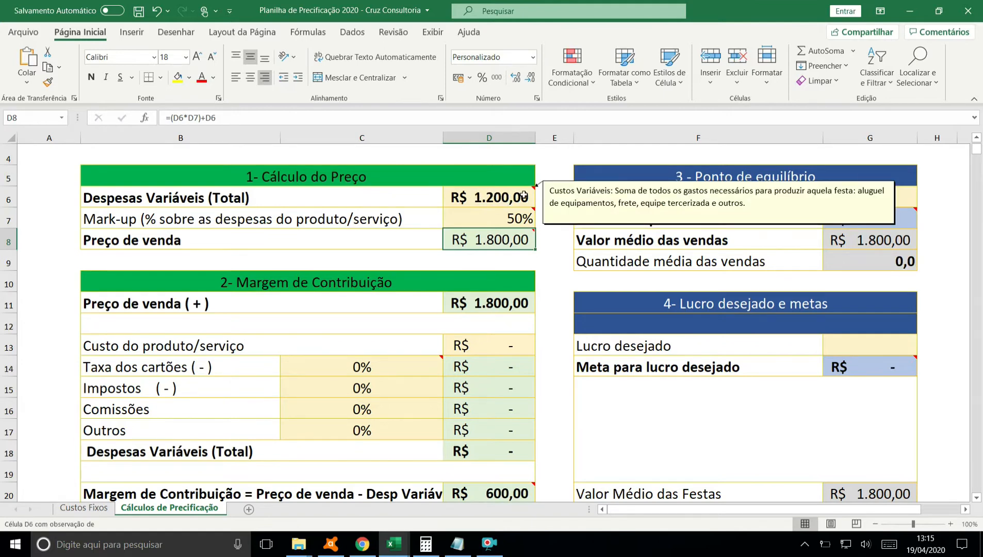
mouse_move(511, 242)
mouse_move(479, 223)
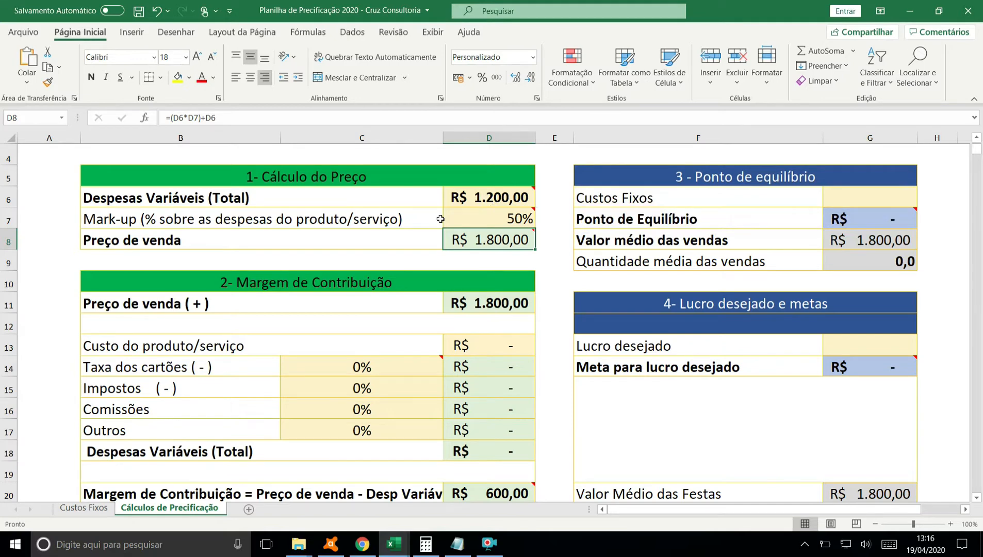
mouse_move(491, 215)
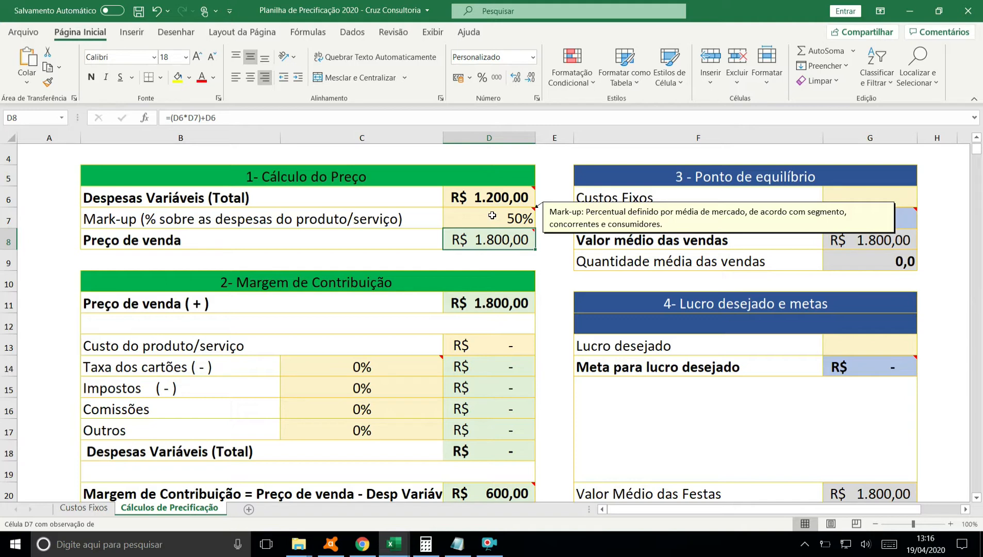
mouse_move(476, 199)
mouse_move(474, 240)
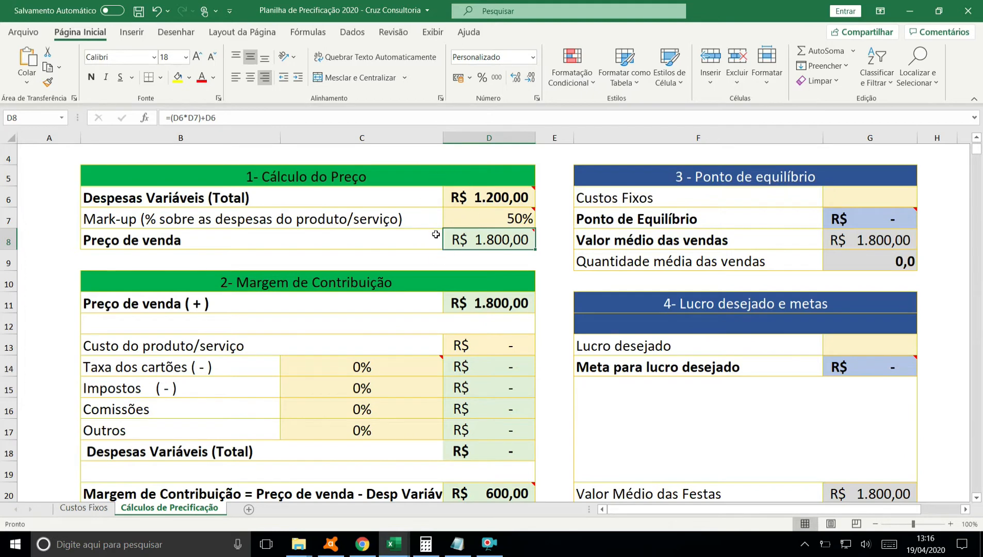
- Try 3000 as the Despesas Variáveis (Total) in the price calculation and set it back to 1200
click(494, 200)
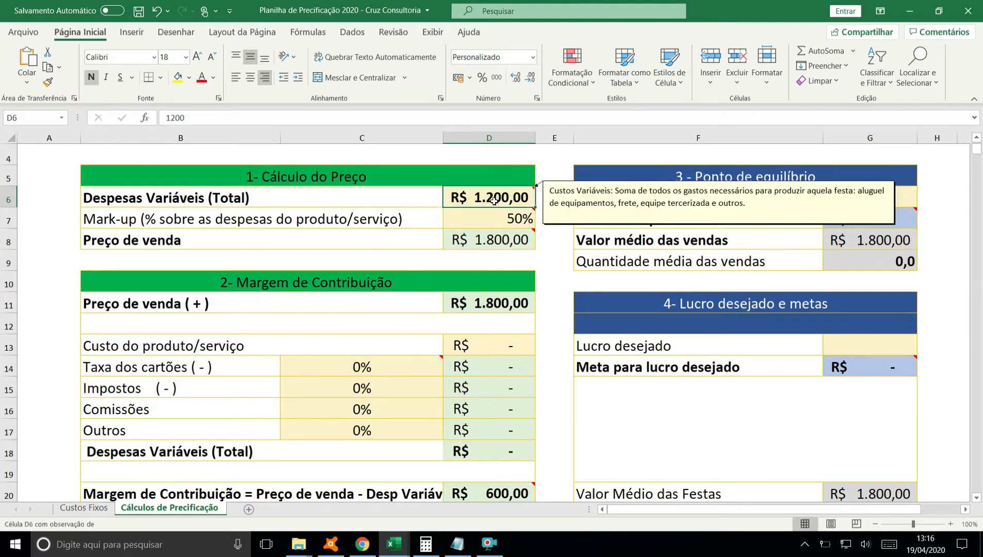
text(3000)
key(Return)
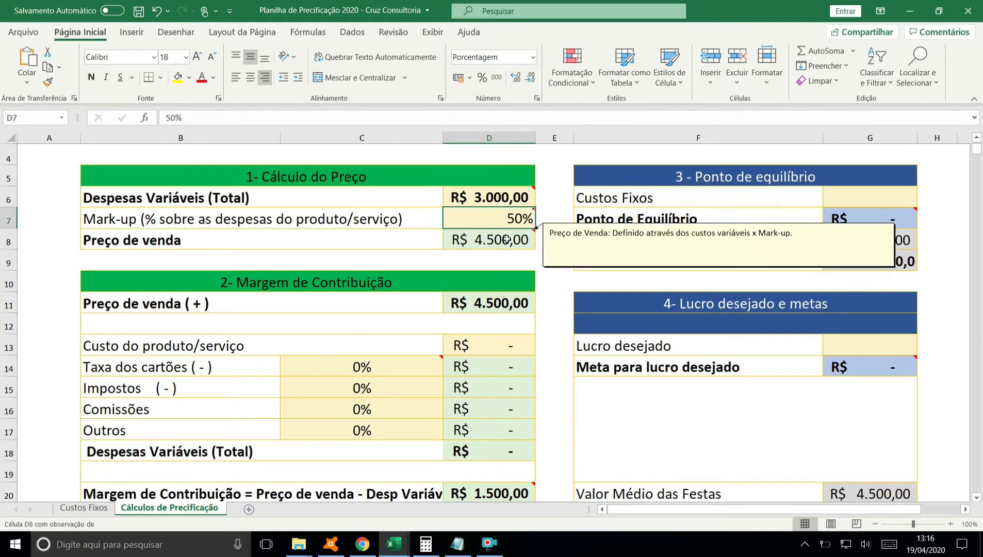
click(479, 201)
text(1200)
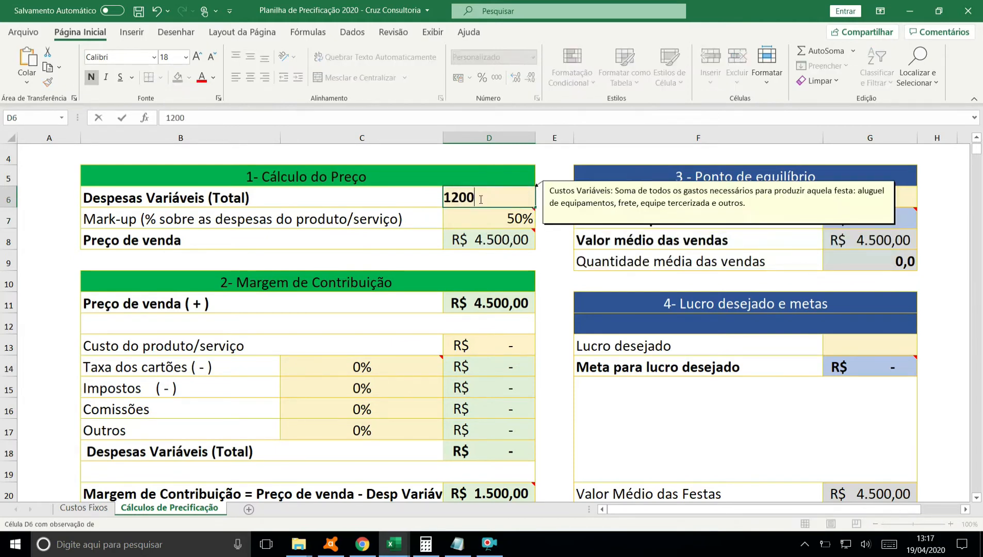
key(Return)
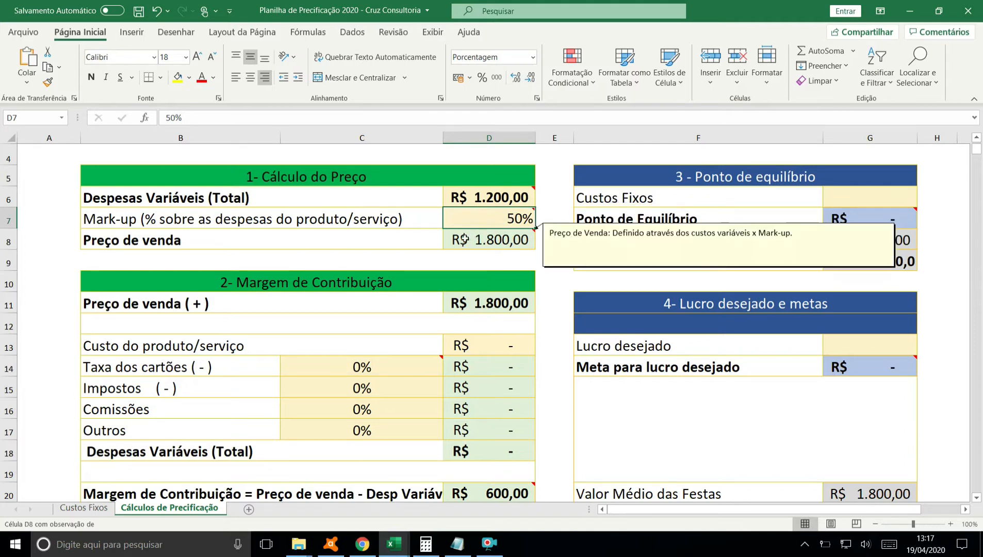
mouse_move(508, 240)
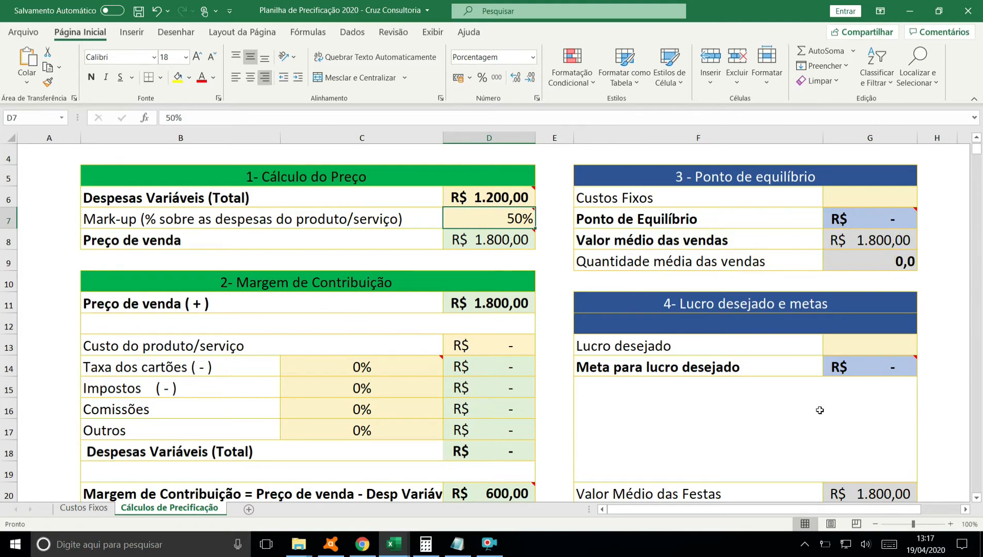
- Try 1200 as the Custo do produto/serviço in the Margem de Contribuição section and reset it to 0
click(976, 498)
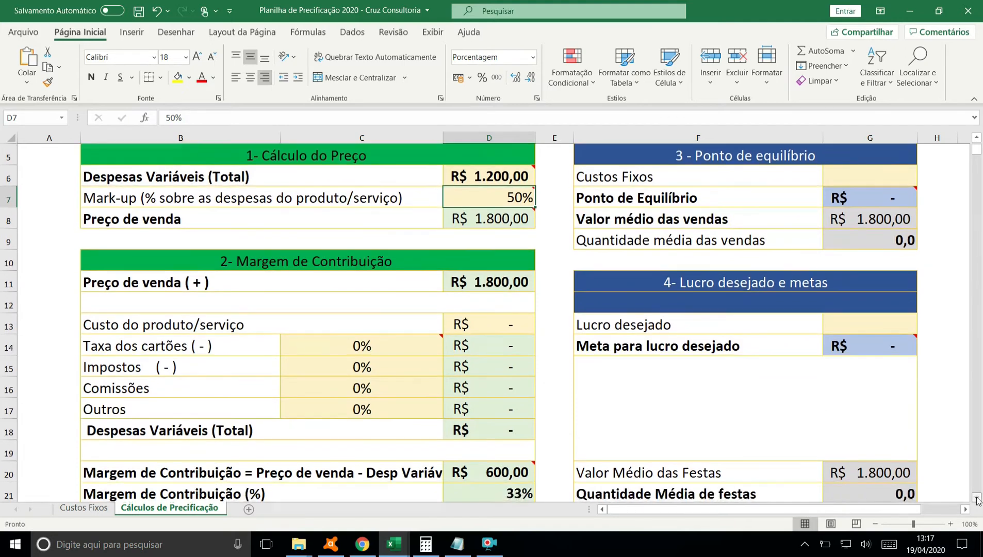
click(976, 498)
click(977, 498)
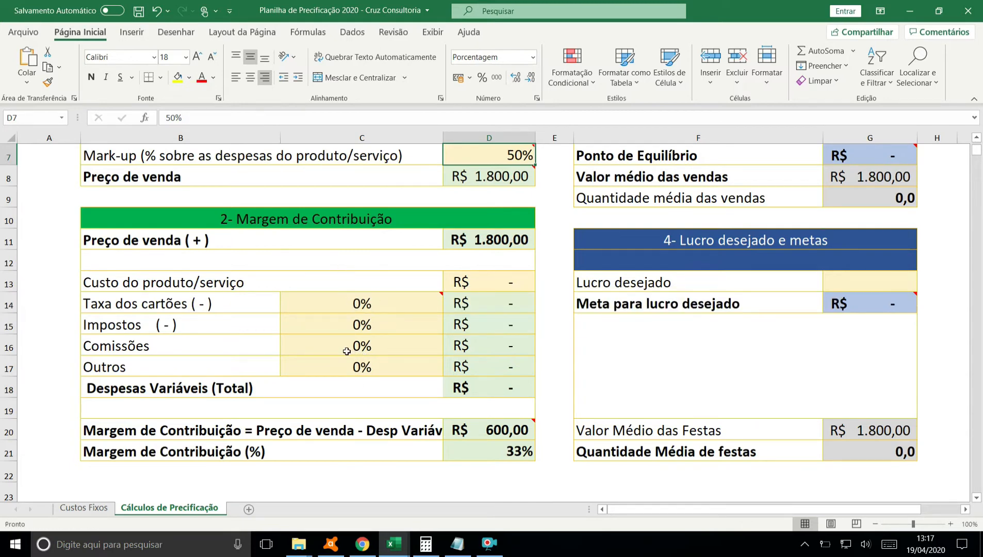
click(489, 282)
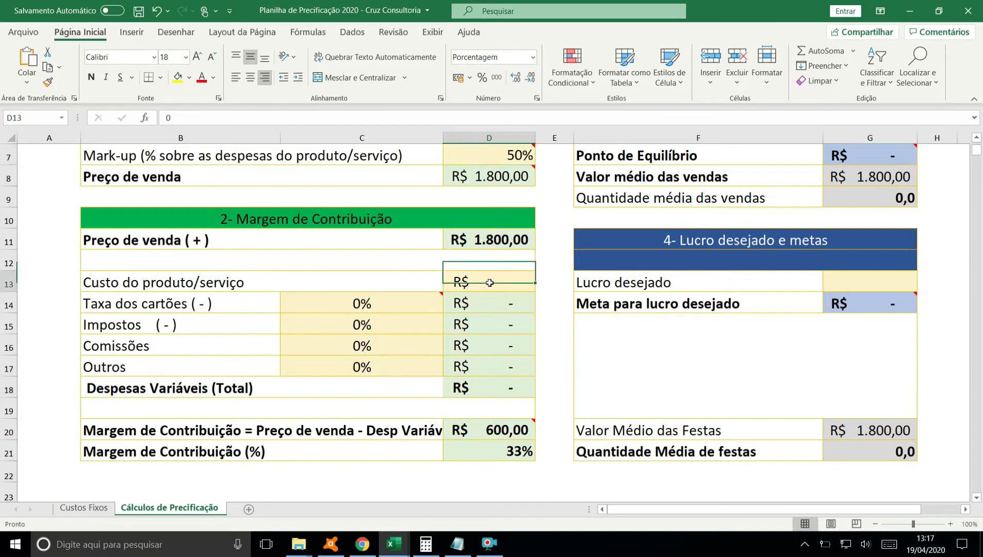
text(1200)
key(Return)
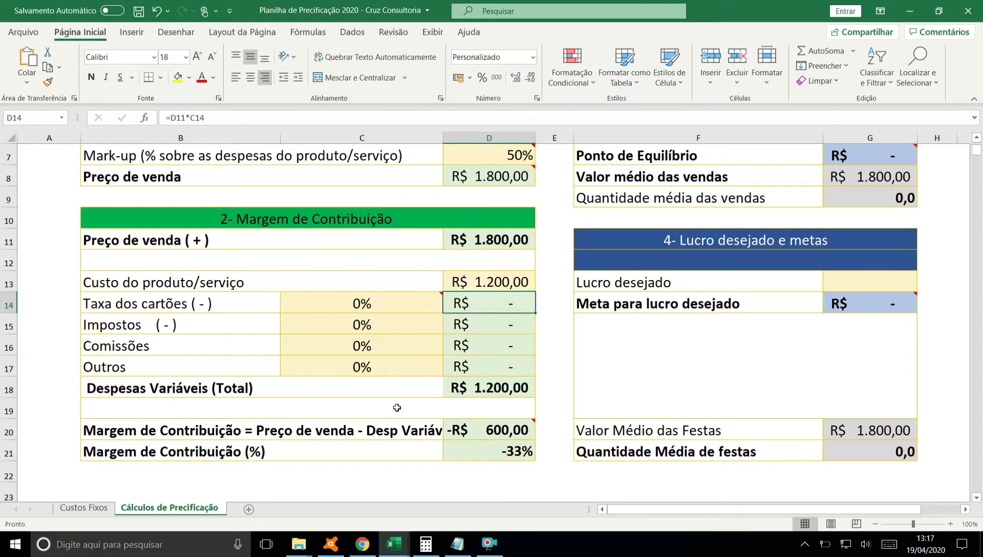
click(471, 285)
text(0)
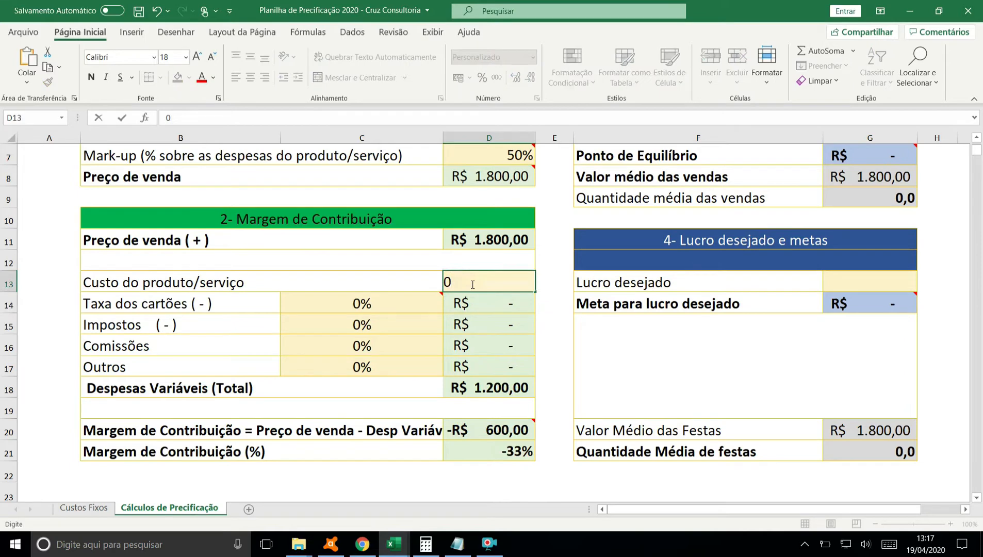
key(Return)
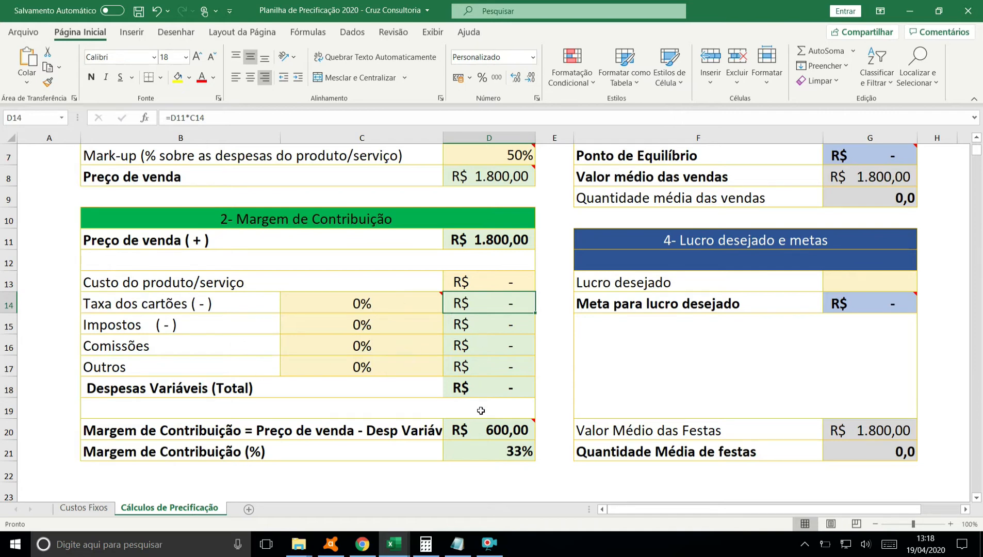
- Compare the Margem de Contribuição amount and percentage with the Despesas Variáveis, Mark-up and Preço de venda entries
mouse_move(484, 430)
click(977, 138)
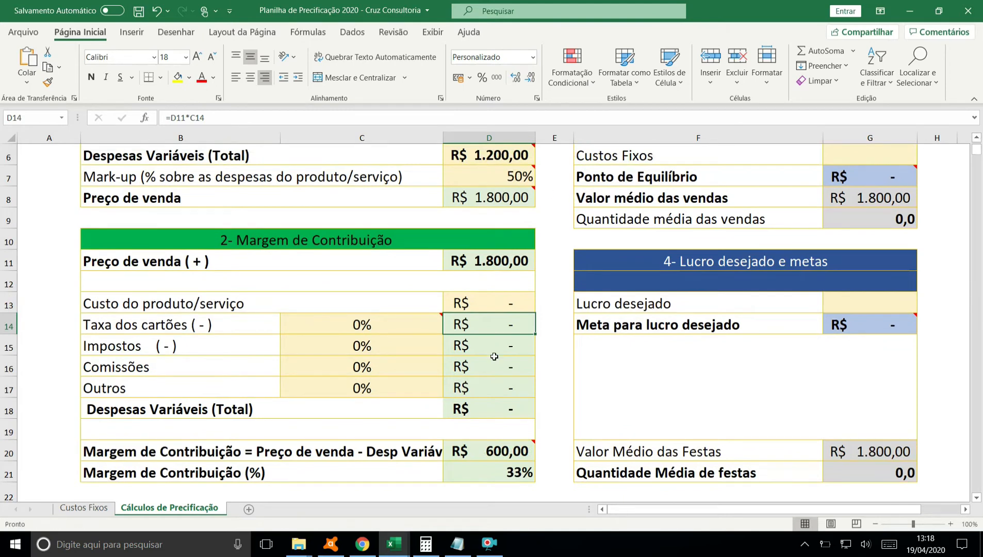
mouse_move(475, 192)
mouse_move(489, 161)
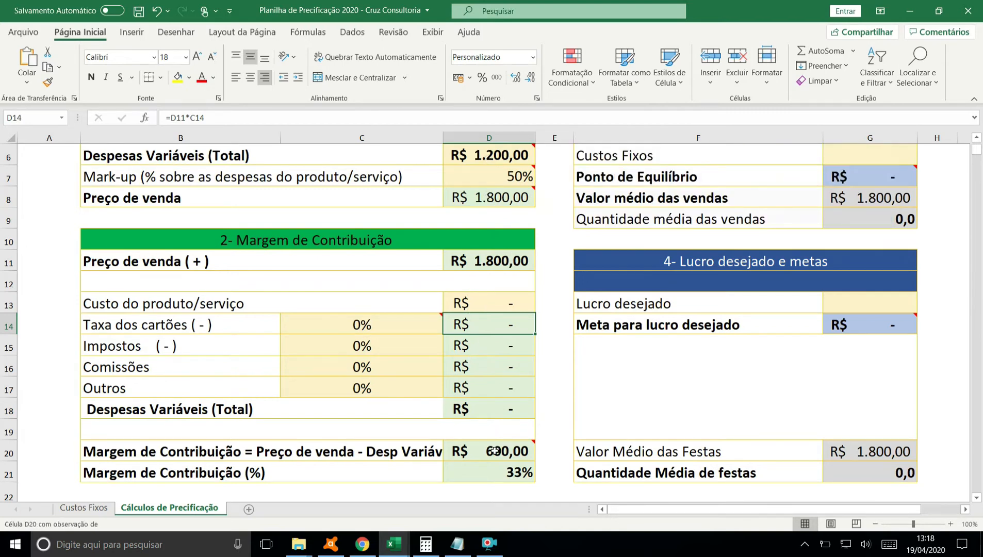
mouse_move(487, 452)
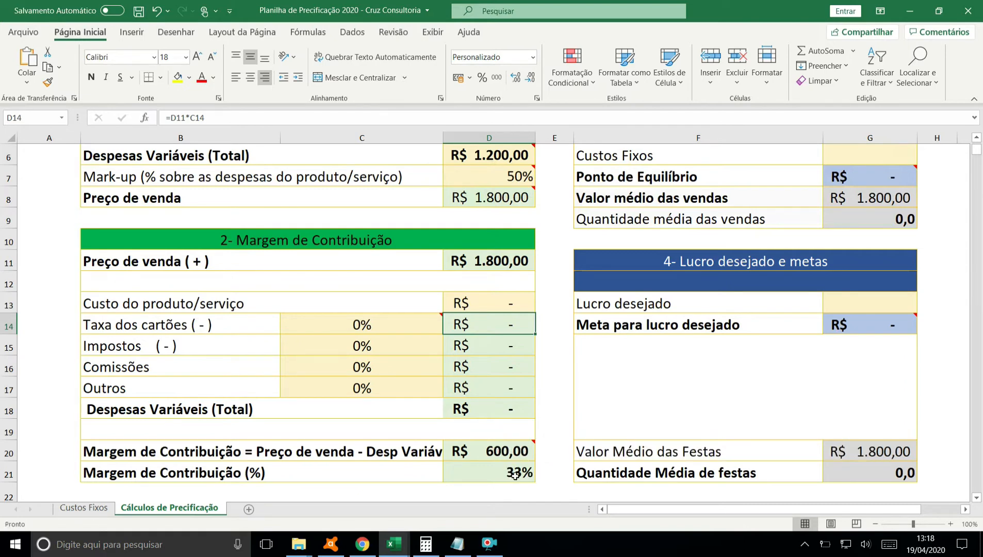
click(977, 138)
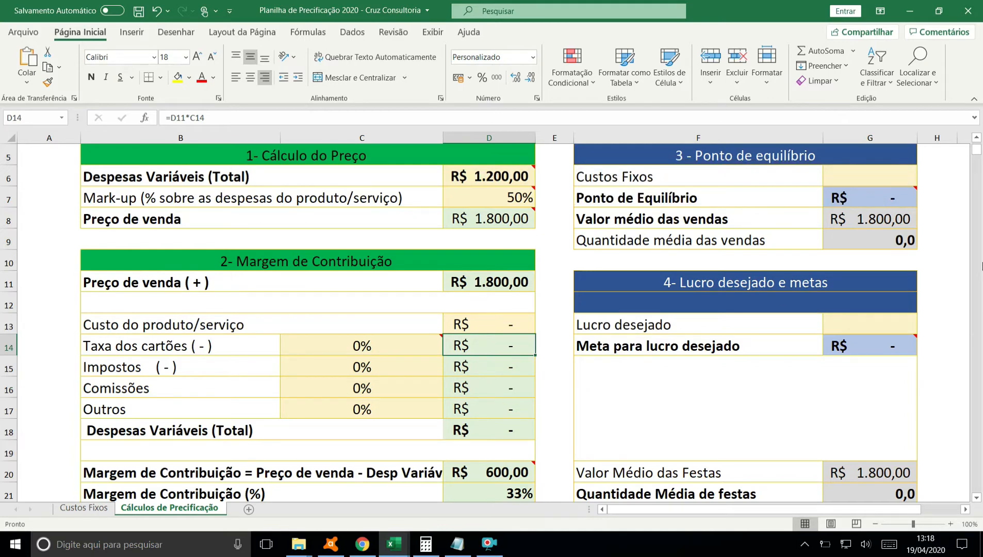
click(976, 498)
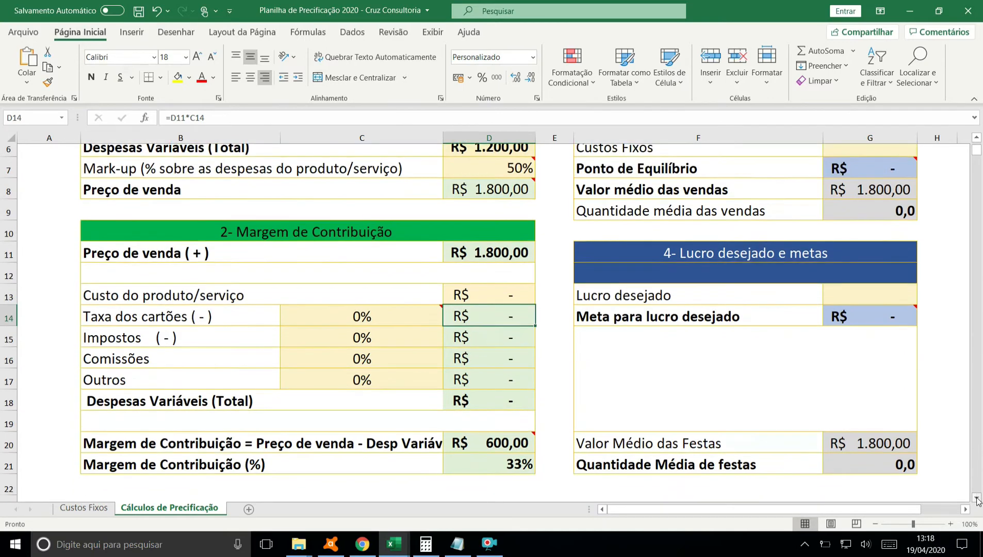
click(976, 498)
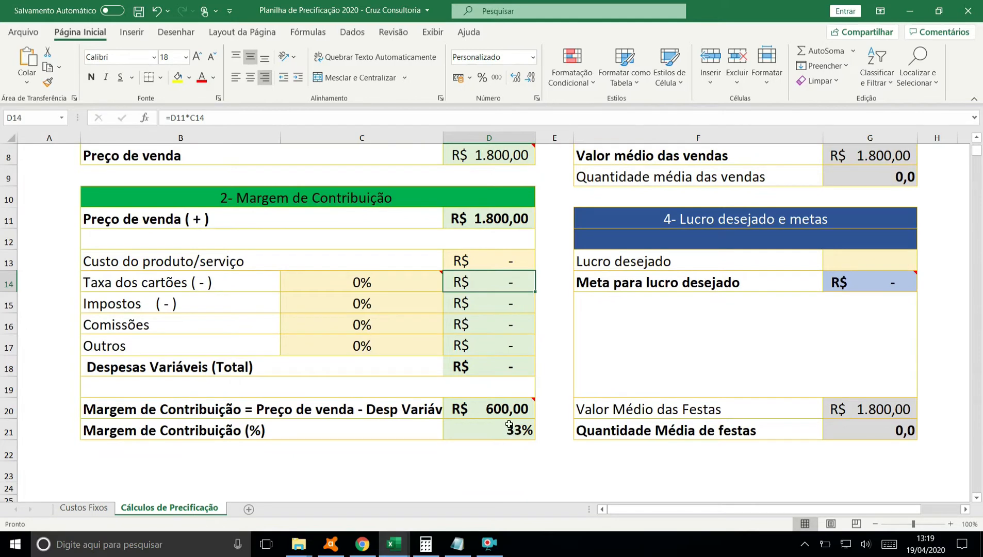
mouse_move(483, 407)
click(976, 139)
click(976, 140)
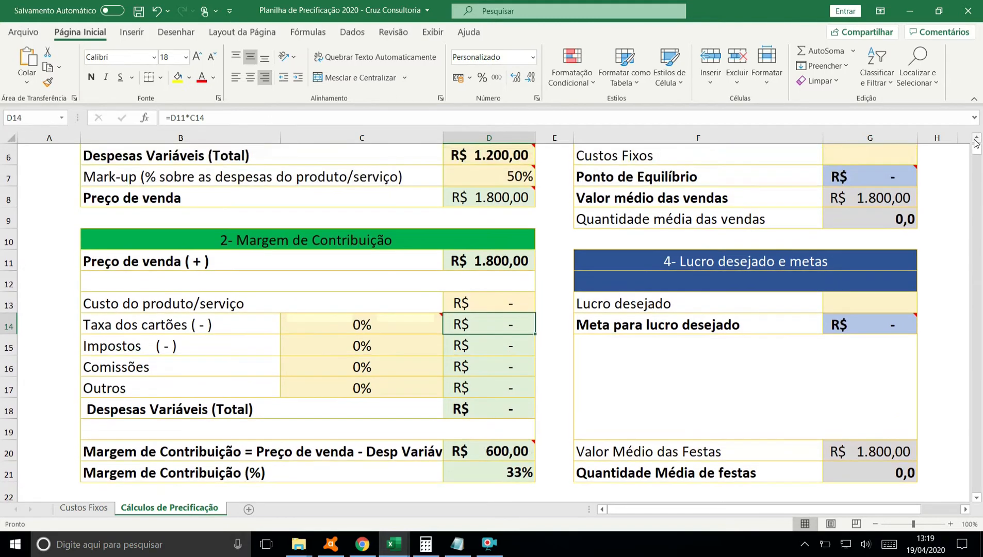
click(976, 139)
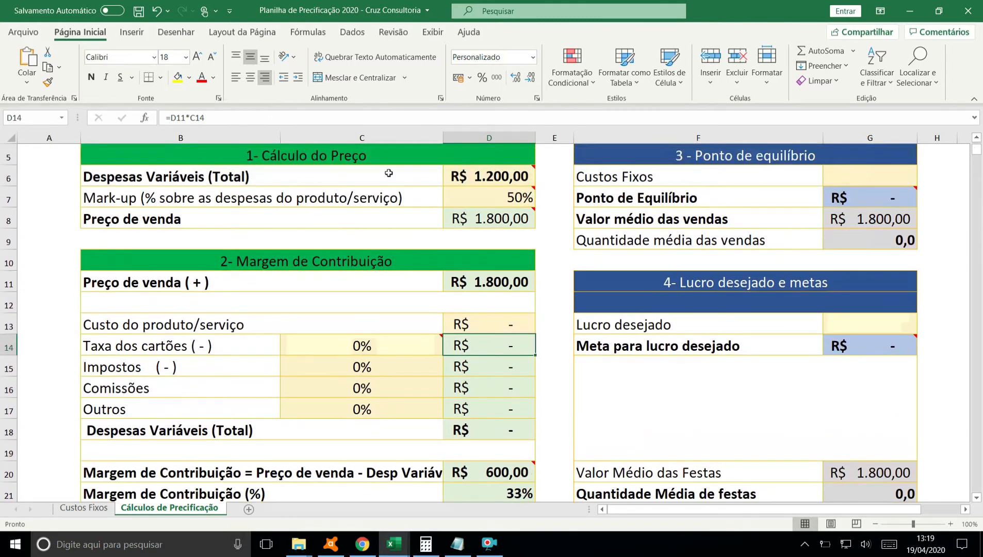
click(976, 138)
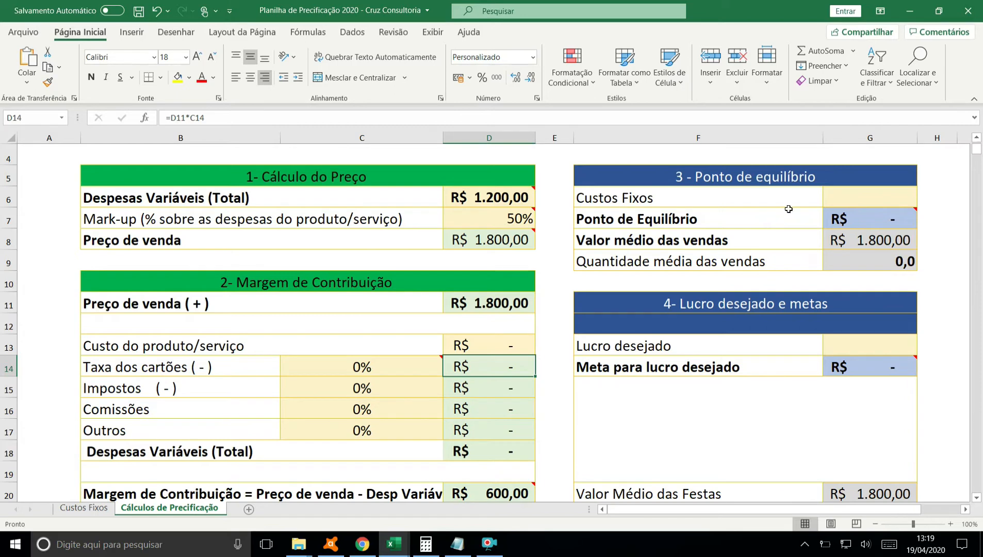
- Enter 3700 as the Custos Fixos in the Ponto de equilíbrio section and review the resulting break-even figures
click(845, 199)
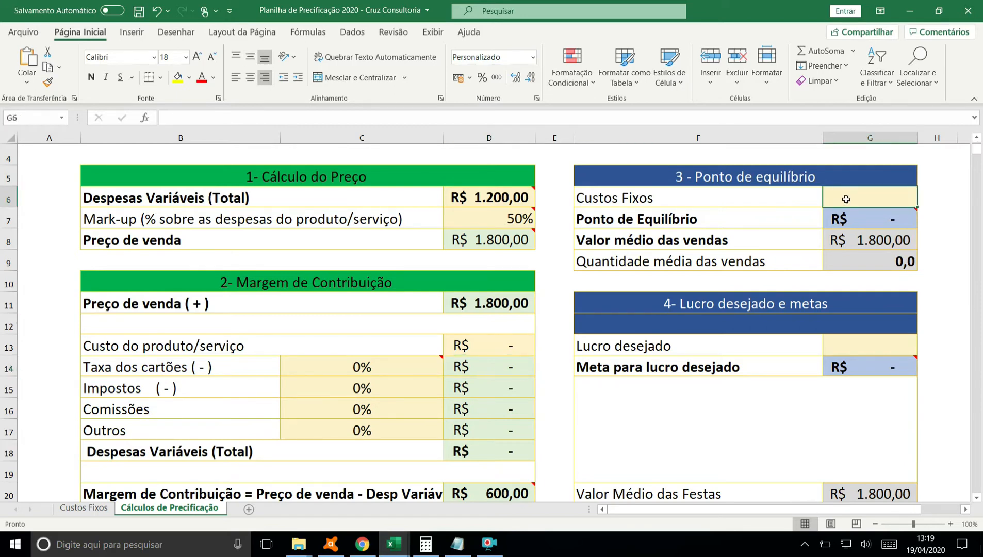
text(3700)
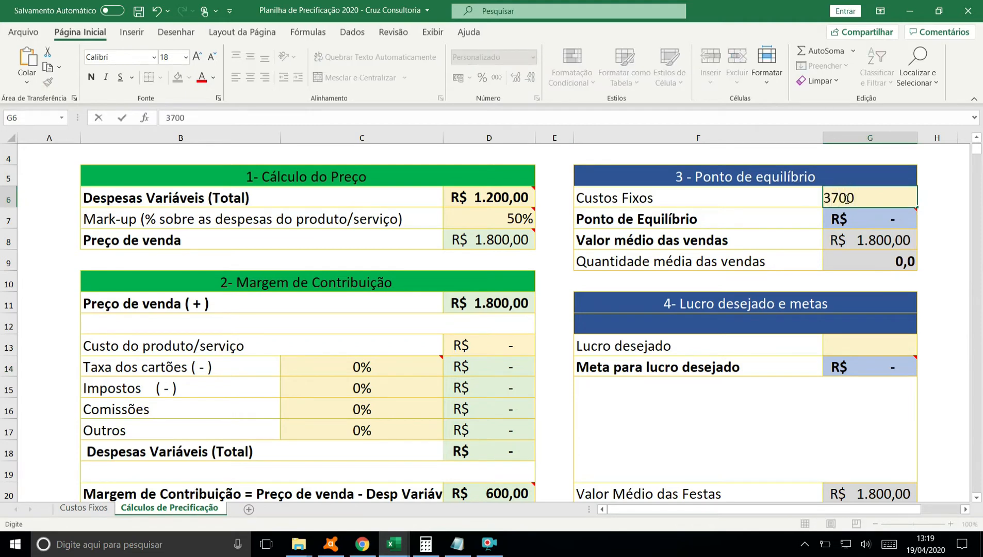
key(Return)
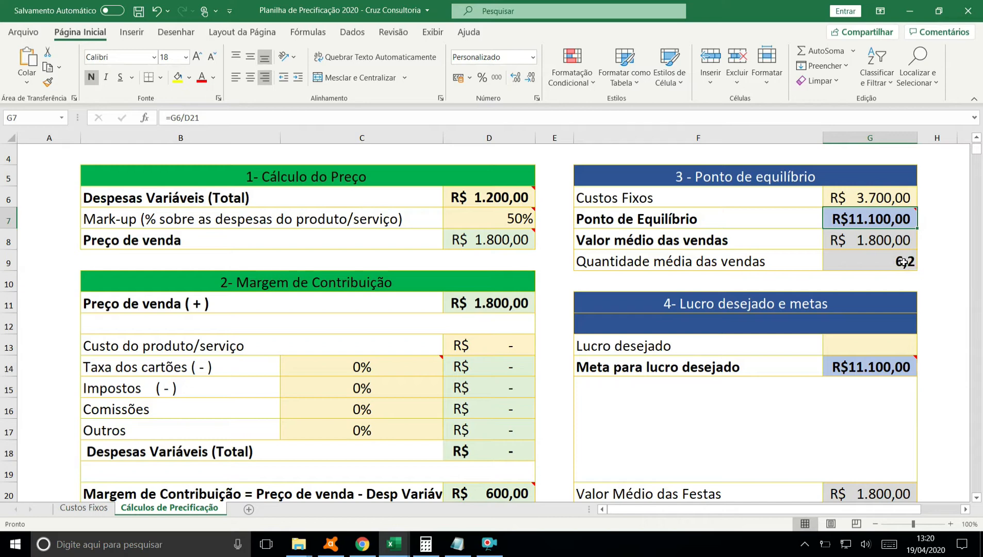
mouse_move(846, 216)
mouse_move(493, 246)
mouse_move(504, 496)
click(977, 499)
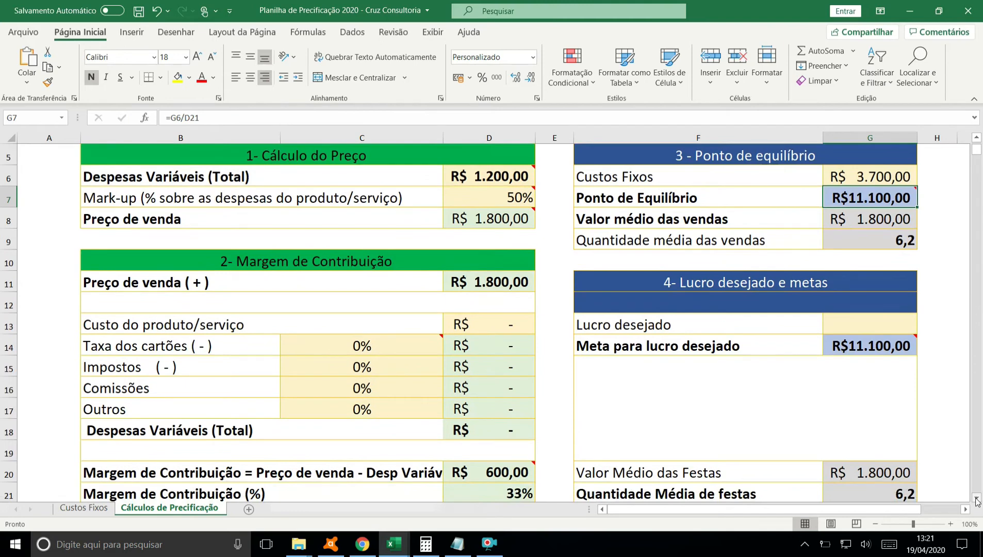
click(977, 500)
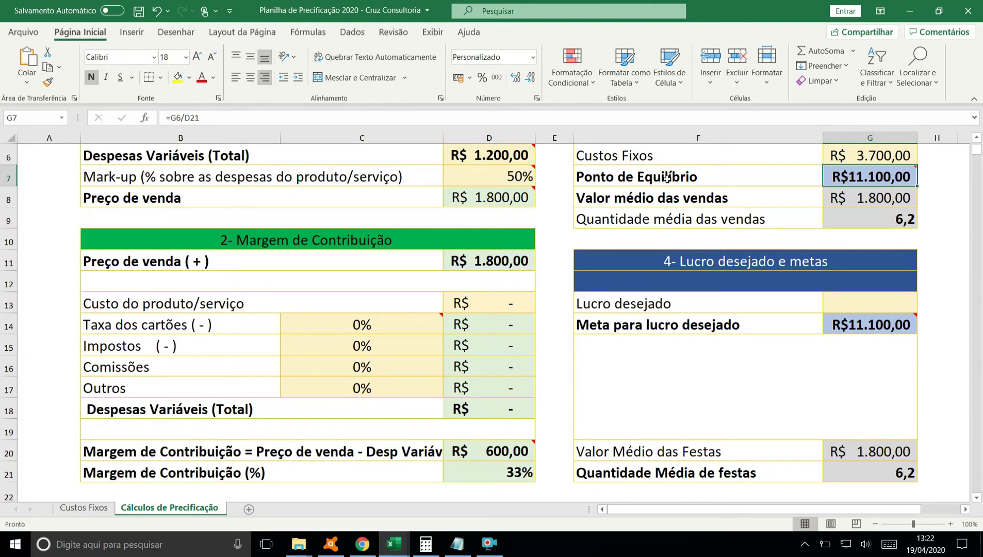
click(977, 138)
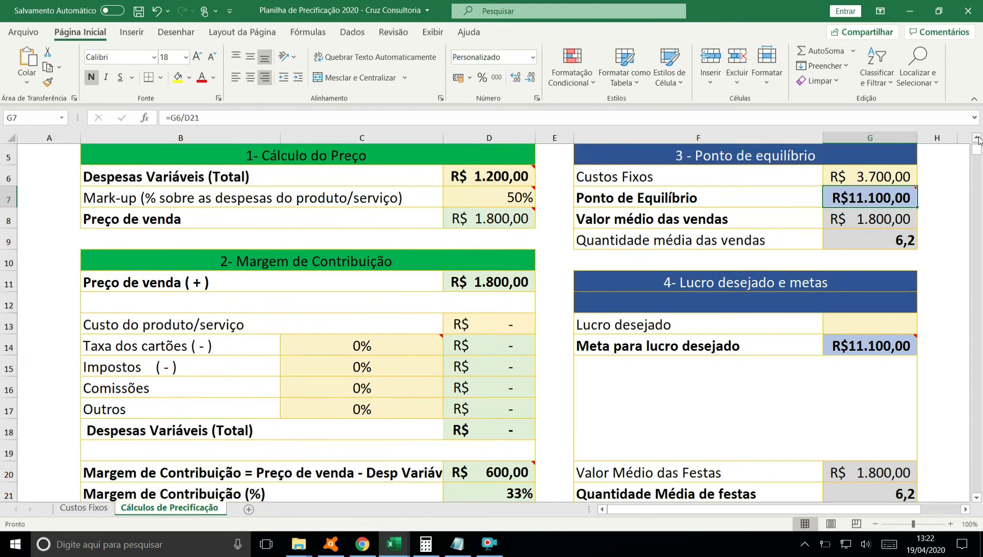
- Try 4500 as the Despesas Variáveis (Total) in the price calculation and check its effect on the average sales quantity
mouse_move(503, 225)
click(490, 178)
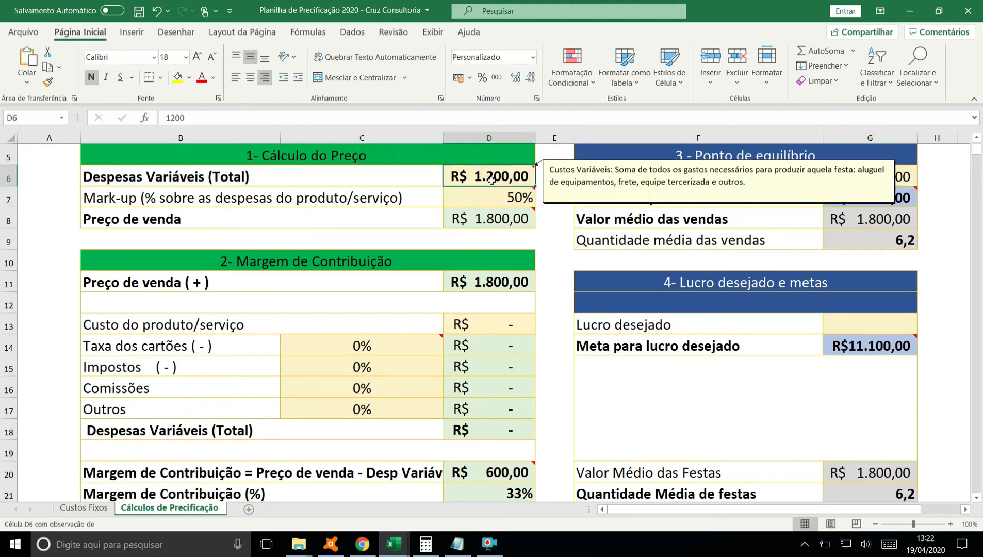
text(600)
key(BackSpace)
key(BackSpace)
key(BackSpace)
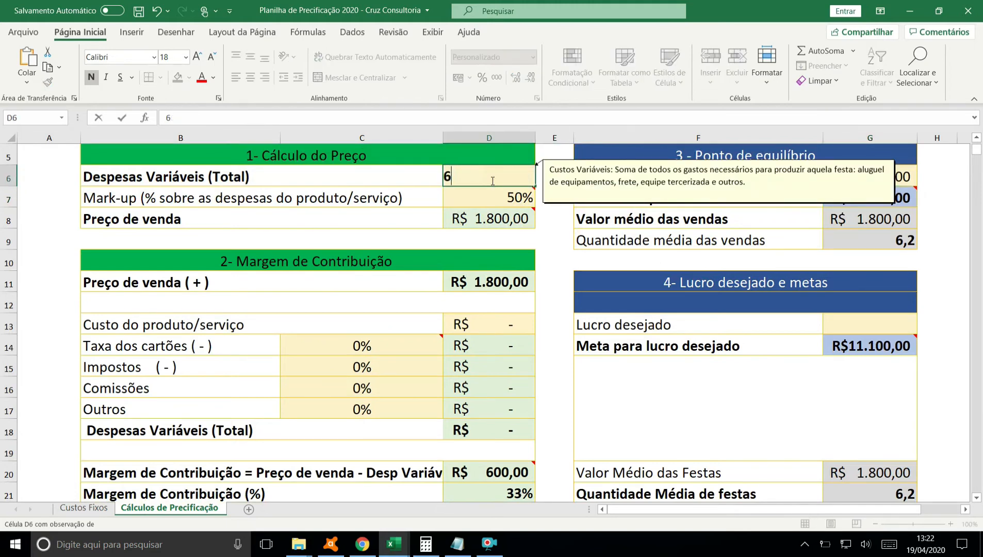
text(4500)
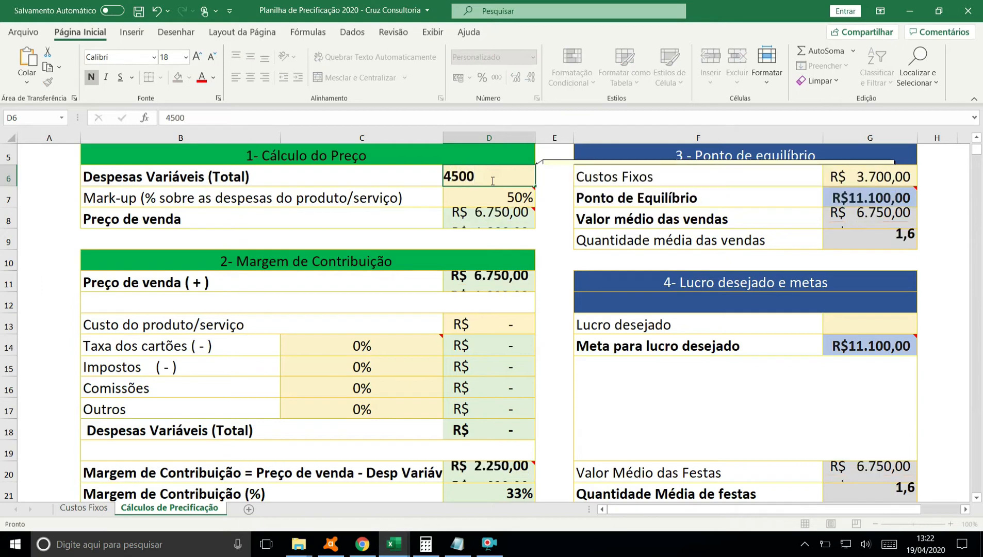
key(Return)
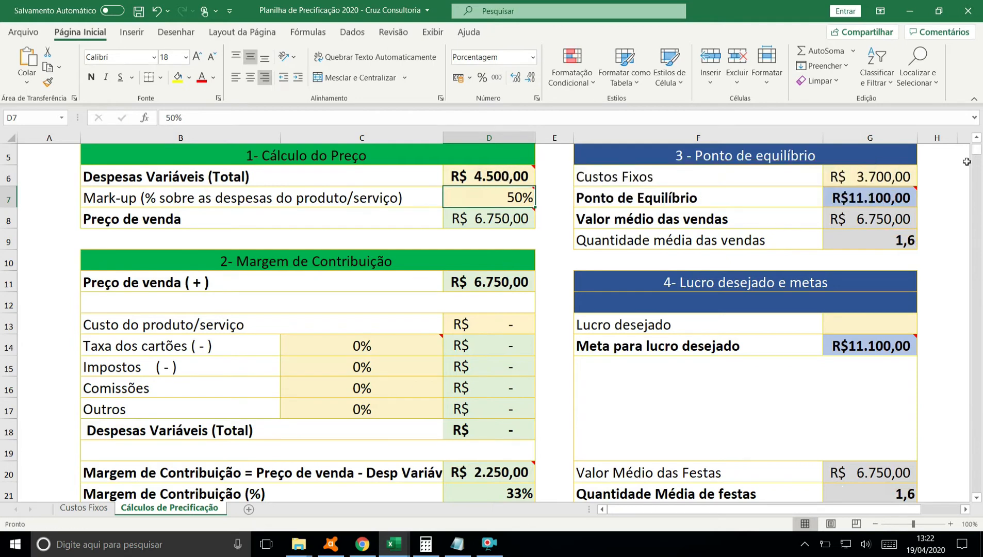
click(977, 498)
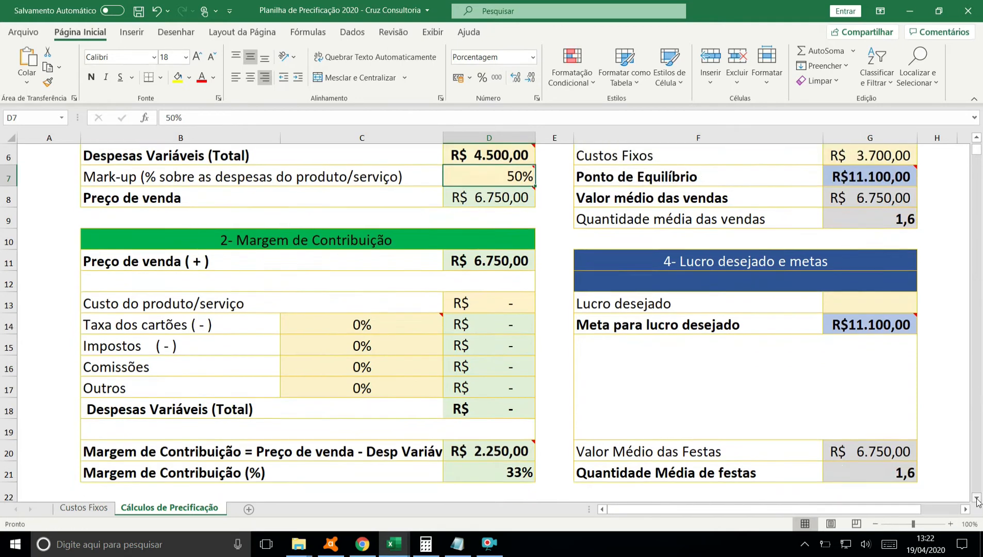
click(977, 498)
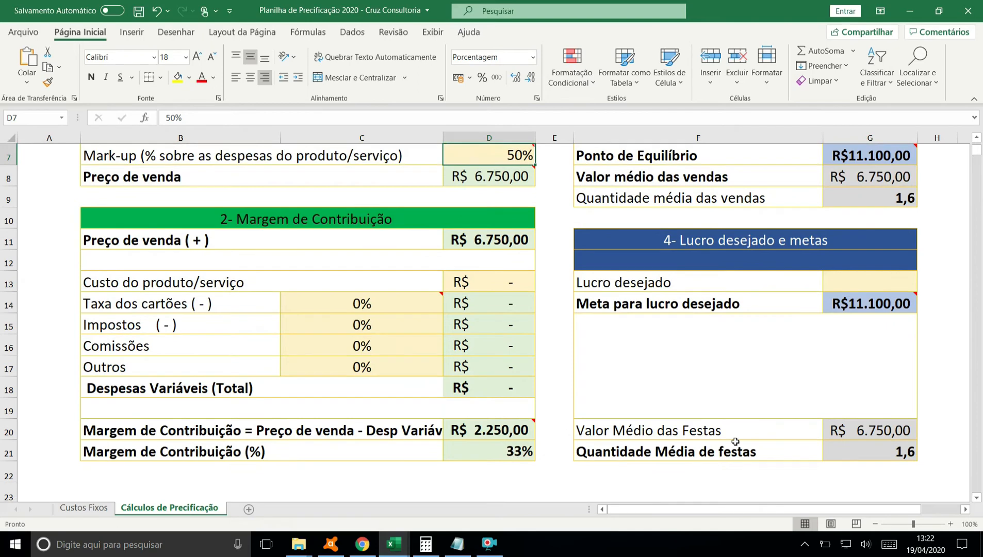
click(975, 138)
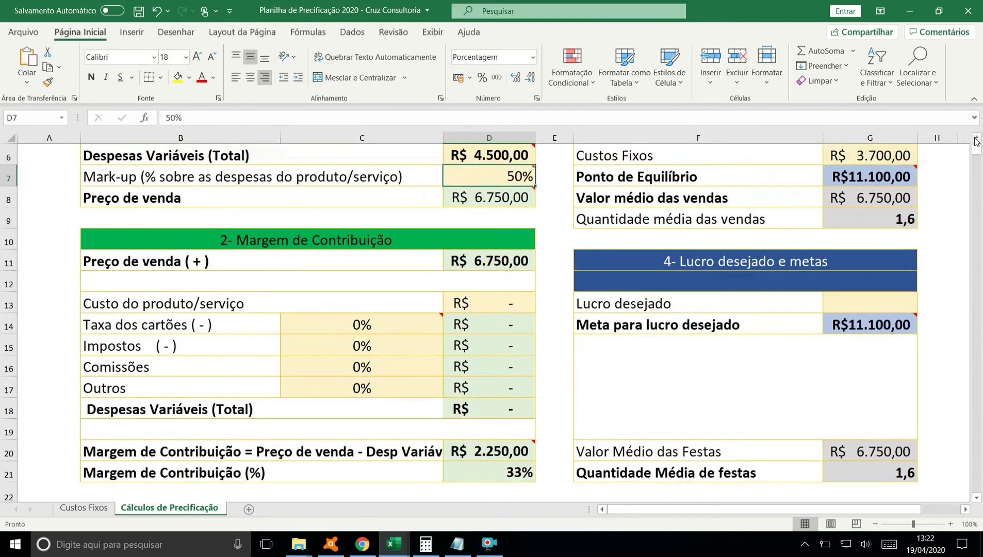
click(975, 138)
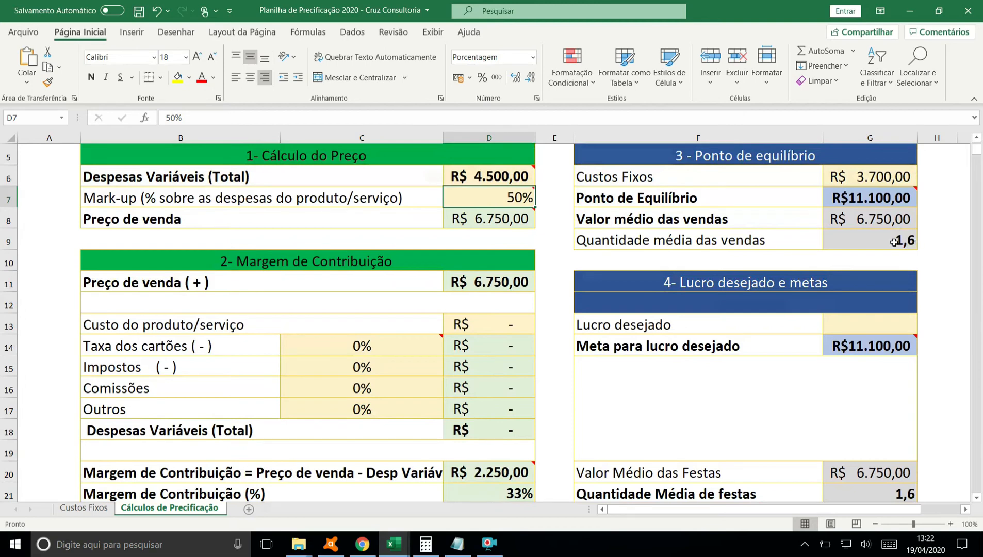
- Set the Despesas Variáveis (Total) in the price calculation back to 1200
mouse_move(849, 197)
mouse_move(508, 202)
click(497, 178)
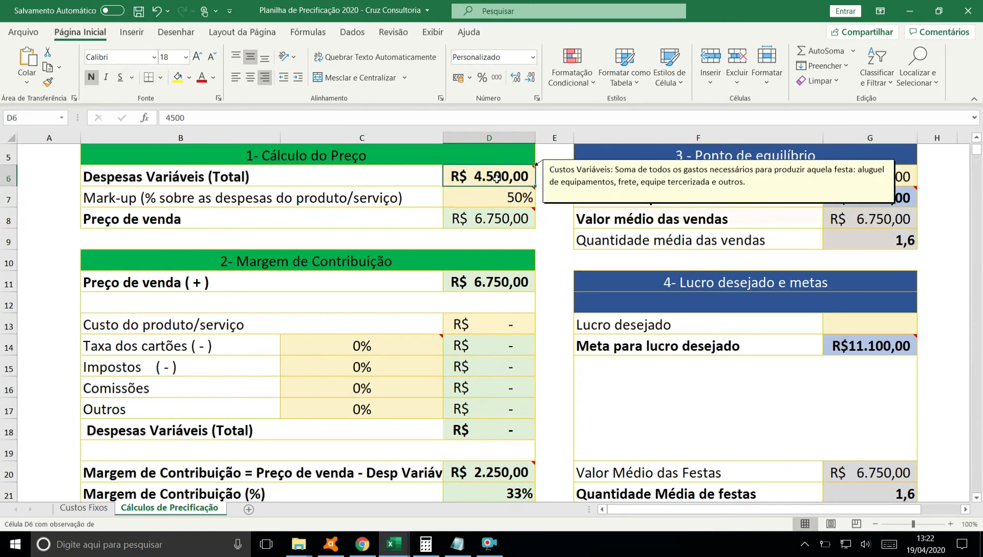
text(1200)
key(Return)
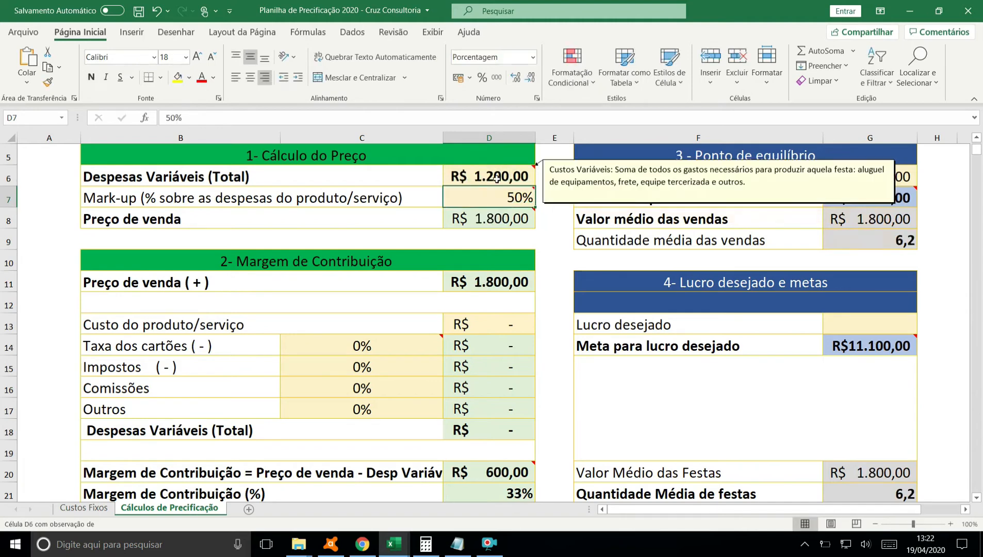
- Try a Mark-up of 70% and check its effect on the sale price, Margem de Contribuição and Ponto de Equilíbrio
text(70)
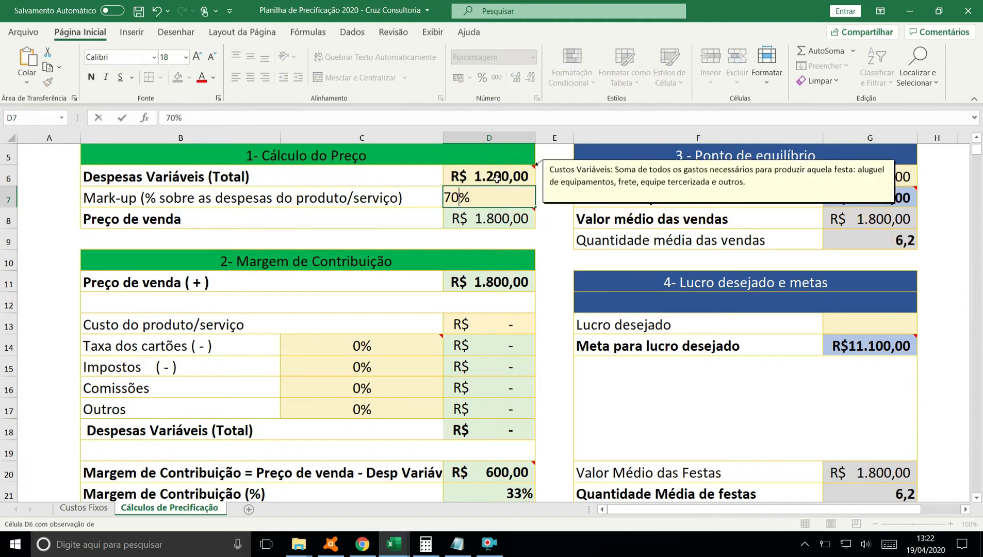
key(Return)
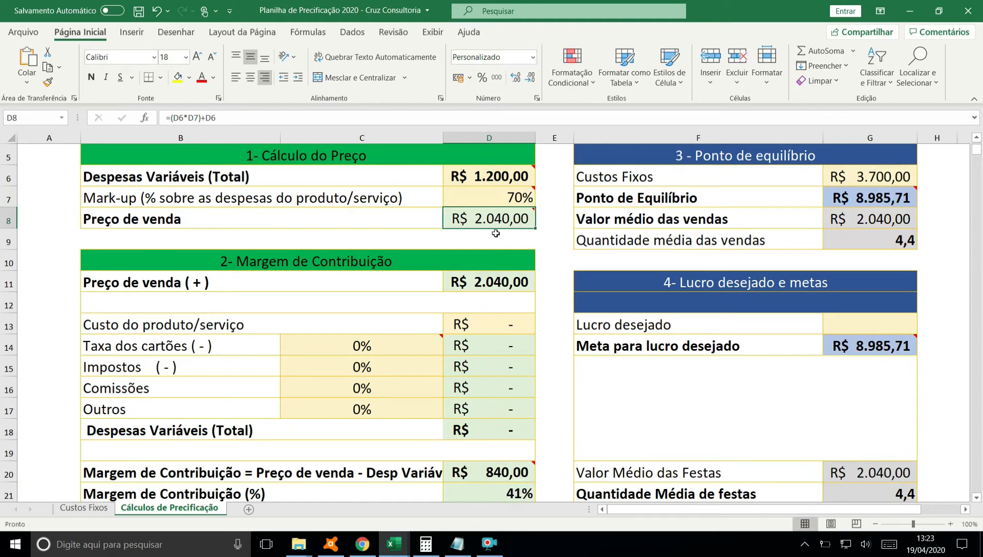
mouse_move(508, 197)
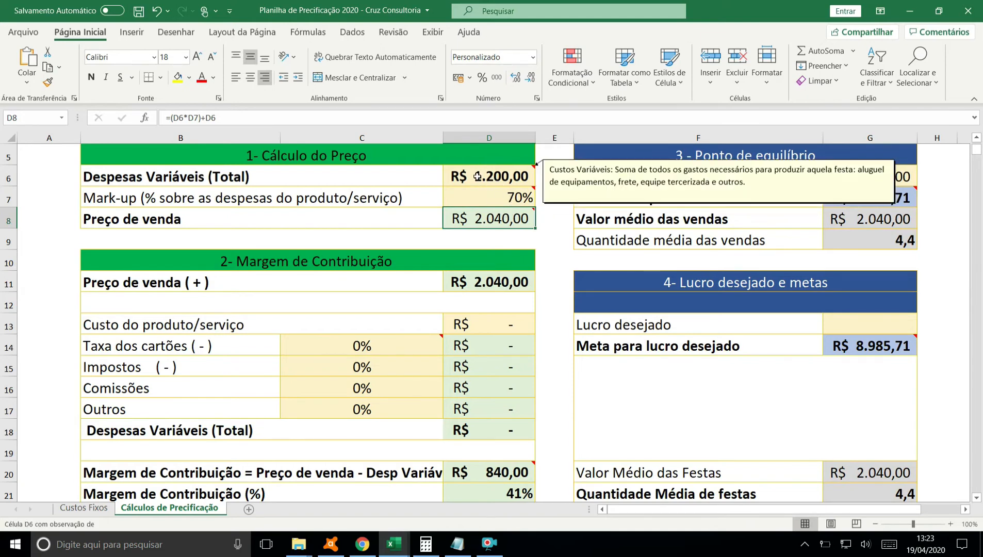
mouse_move(490, 218)
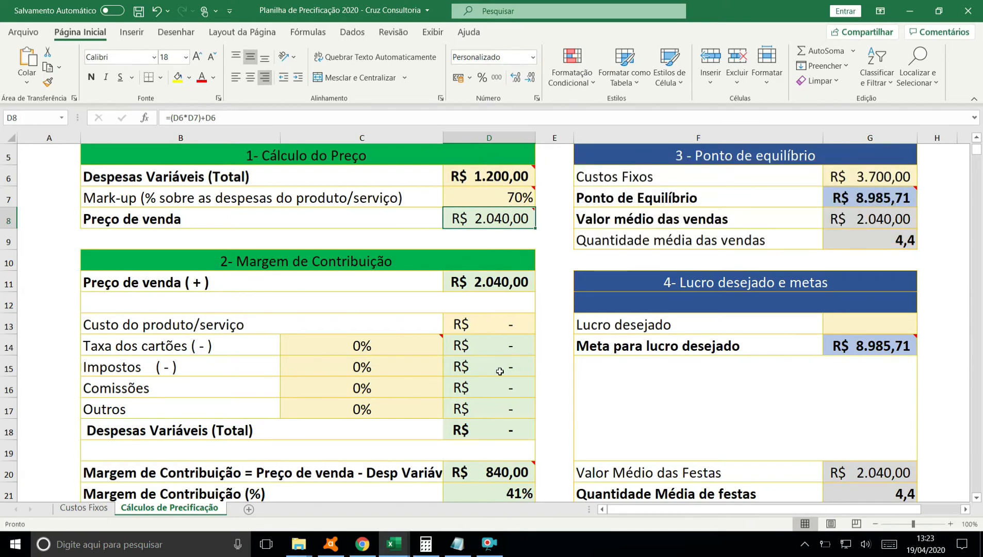
mouse_move(490, 472)
mouse_move(853, 198)
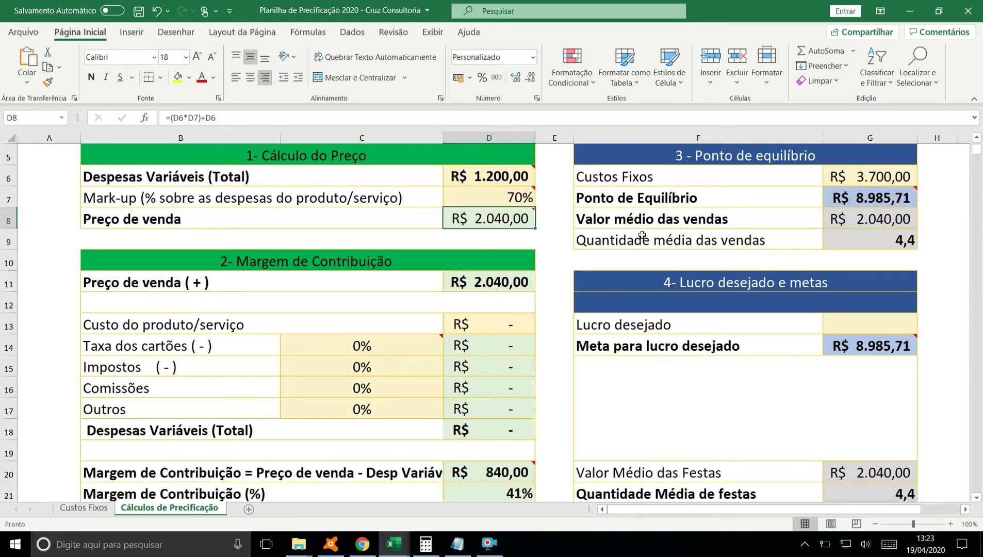
- Set the Mark-up in the price calculation back to 50%
click(510, 198)
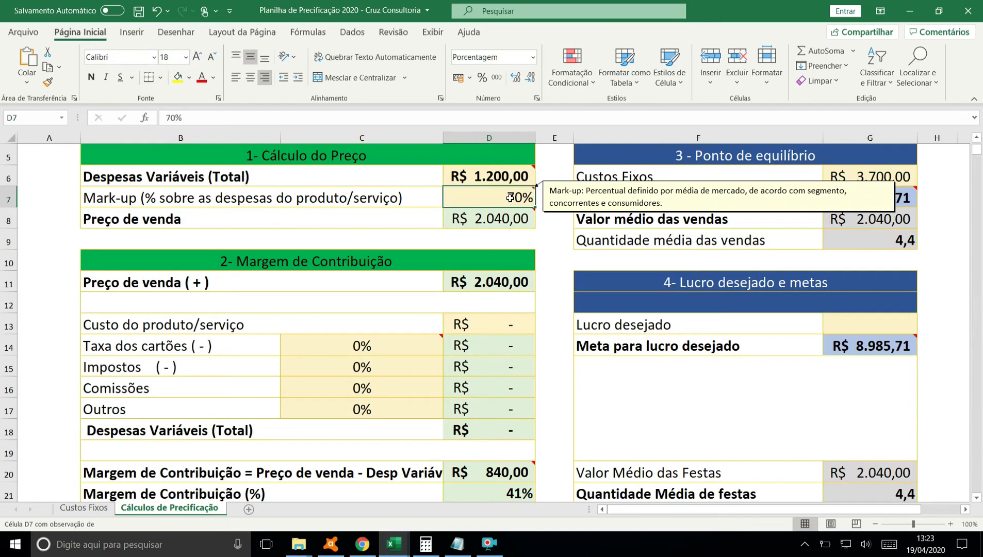
text(50)
key(Return)
key(Return)
key(Return)
key(Return)
key(Return)
key(Return)
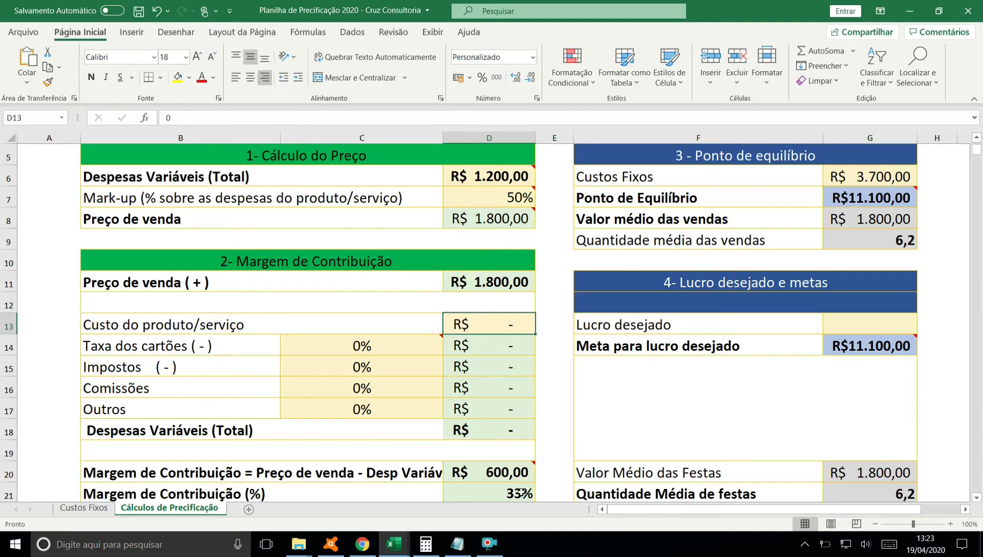
- Enter 200 as the Lucro desejado in the Lucro desejado e metas section
mouse_move(481, 168)
mouse_move(511, 201)
click(977, 498)
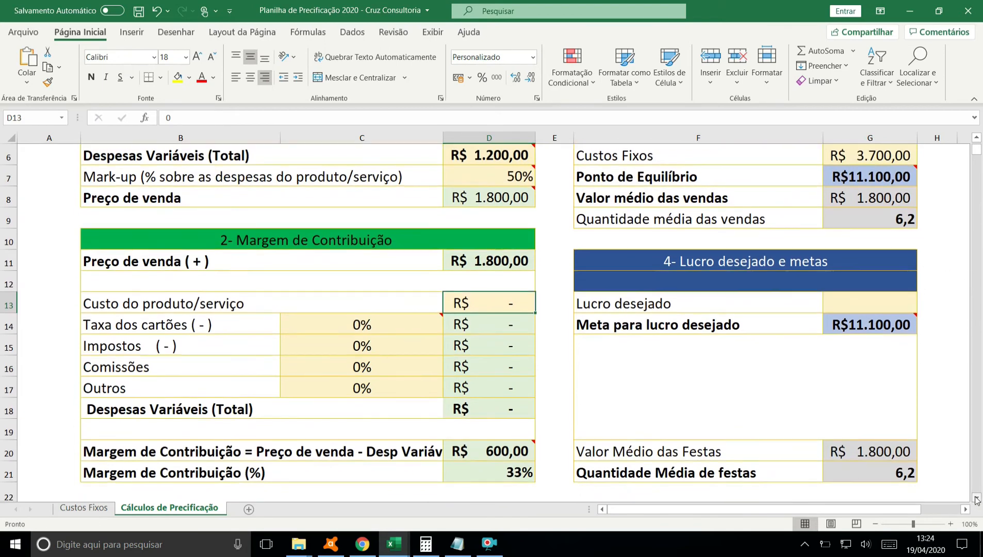
click(976, 498)
click(977, 498)
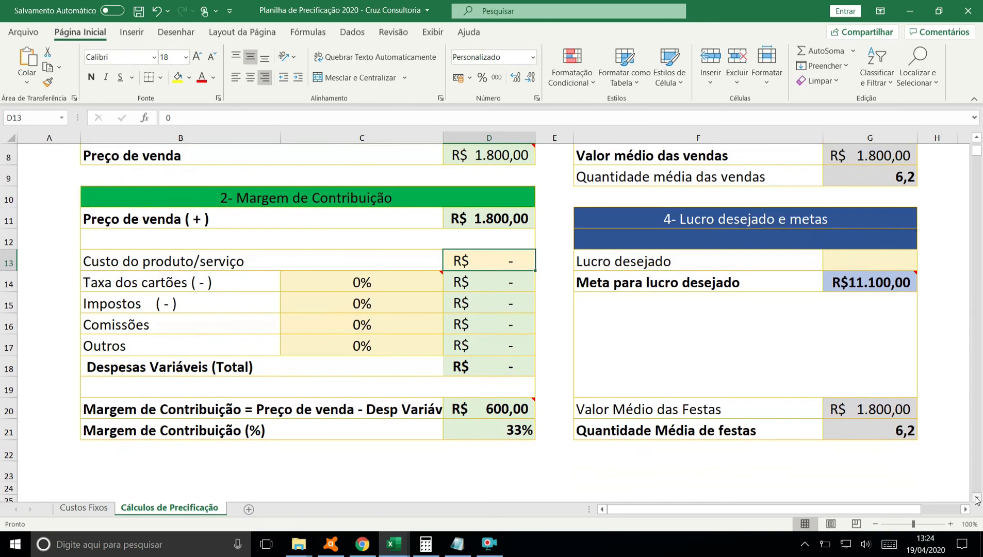
mouse_move(872, 282)
click(841, 261)
text(200)
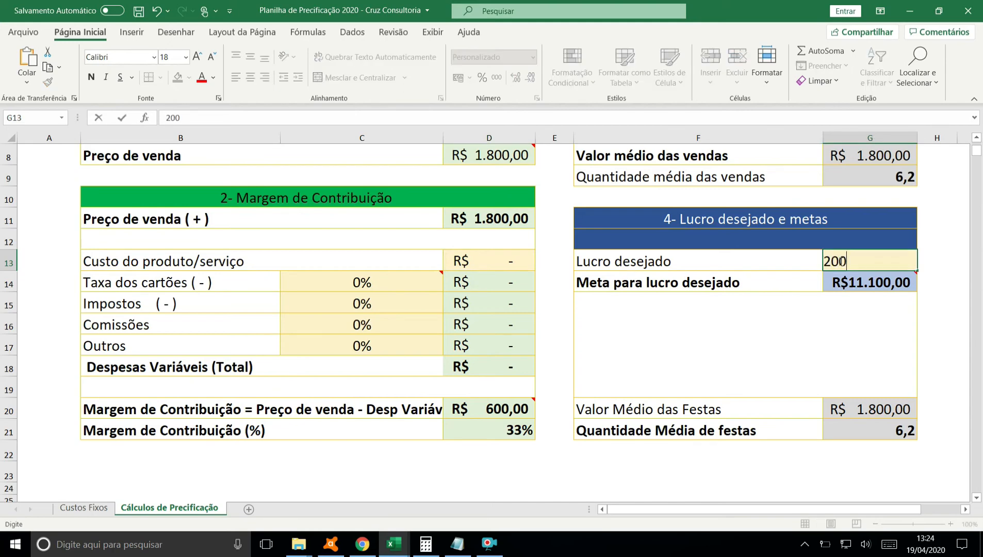
key(Return)
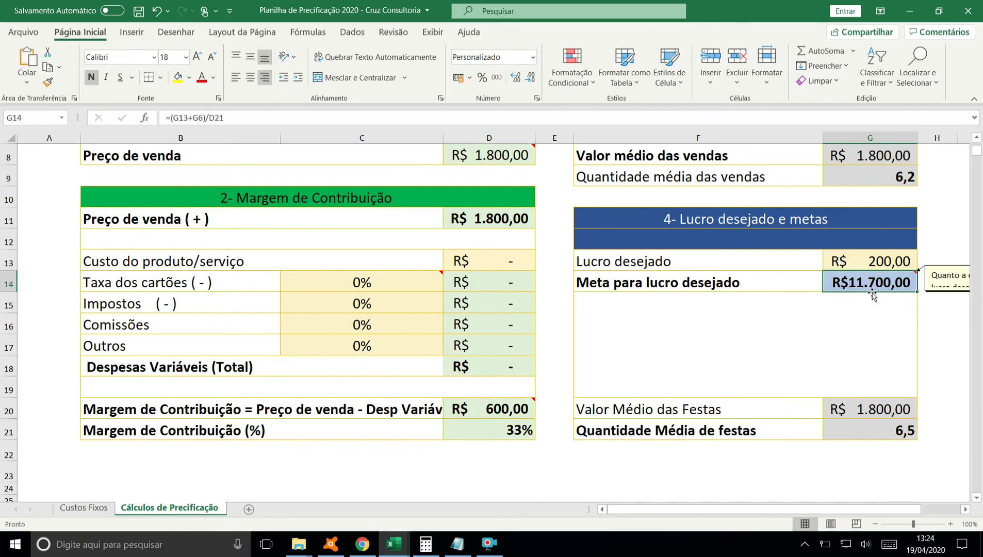
- Reset the Lucro desejado to 0, enter 200 again and compare the effect on the Meta para lucro desejado
click(865, 258)
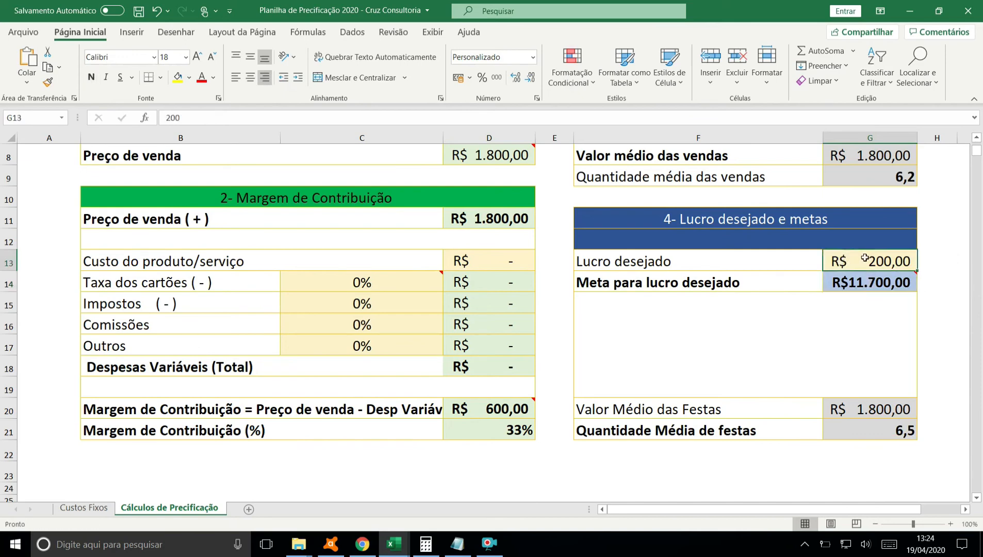
text(0)
key(Return)
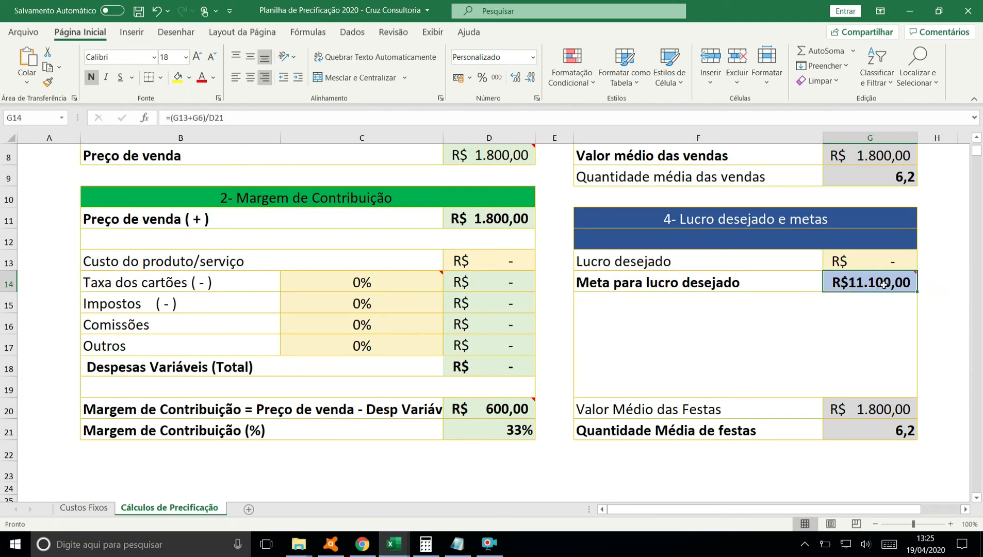
click(872, 263)
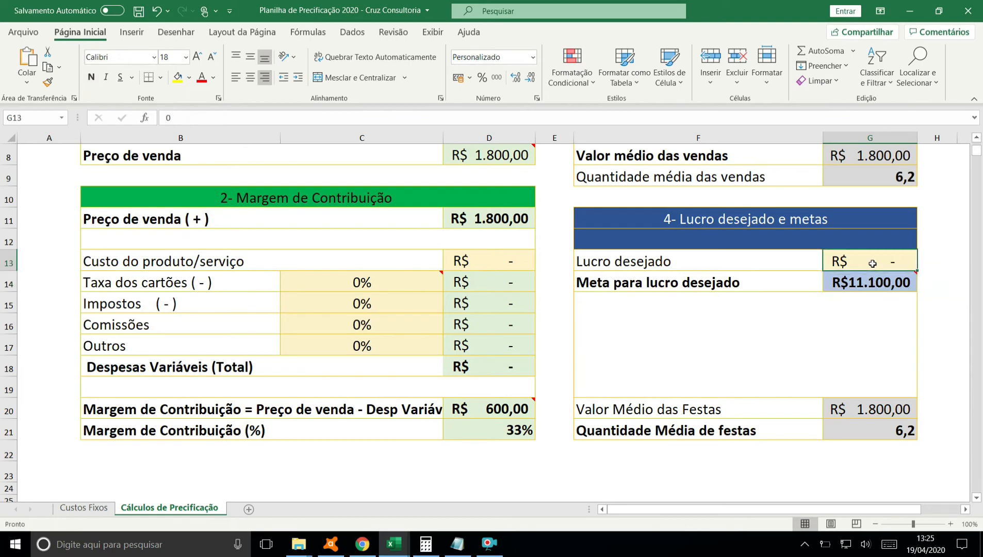
text(200)
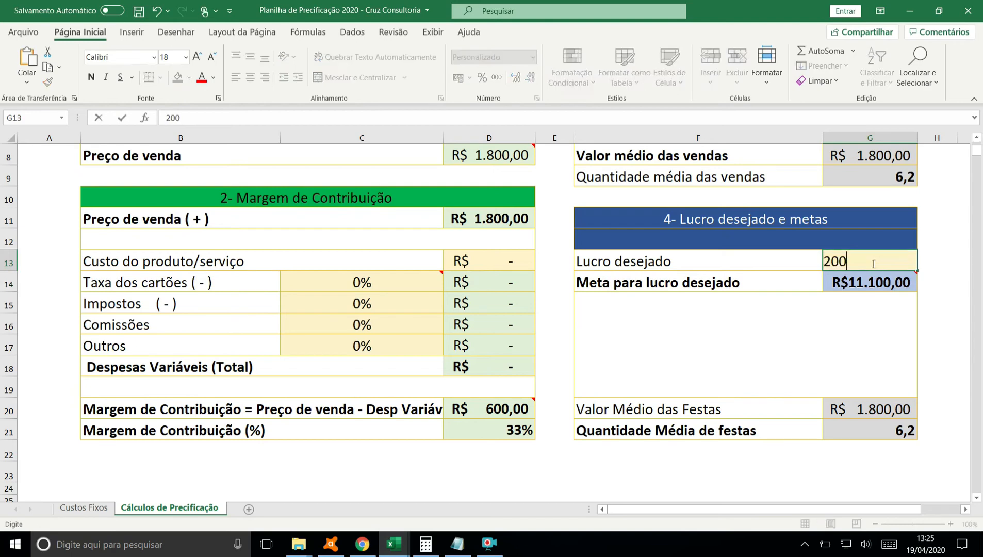
key(Return)
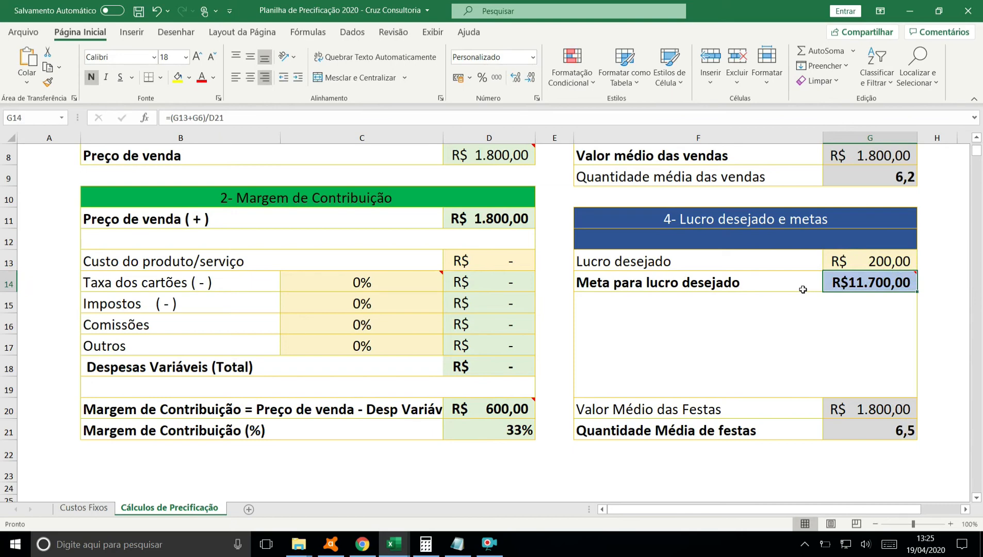
mouse_move(884, 289)
click(802, 256)
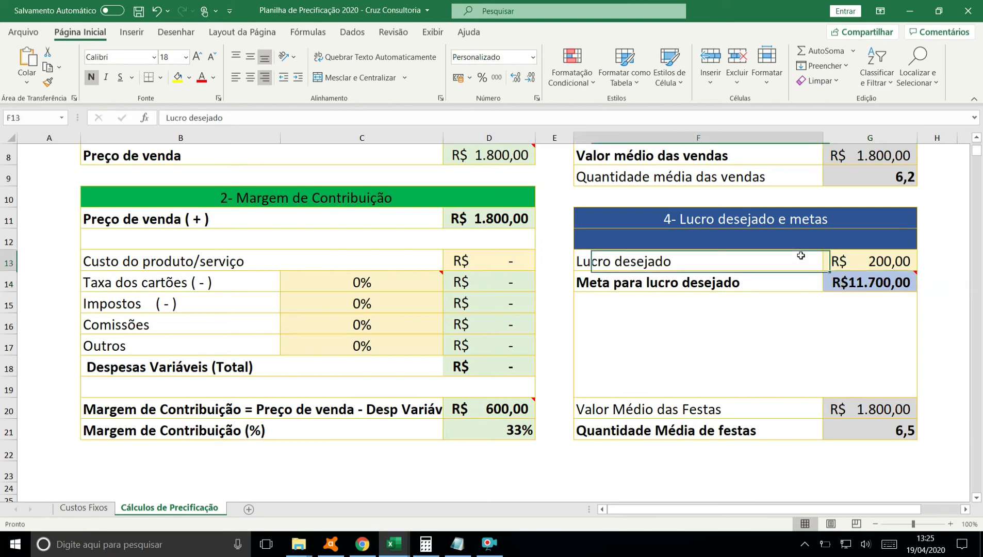
click(843, 267)
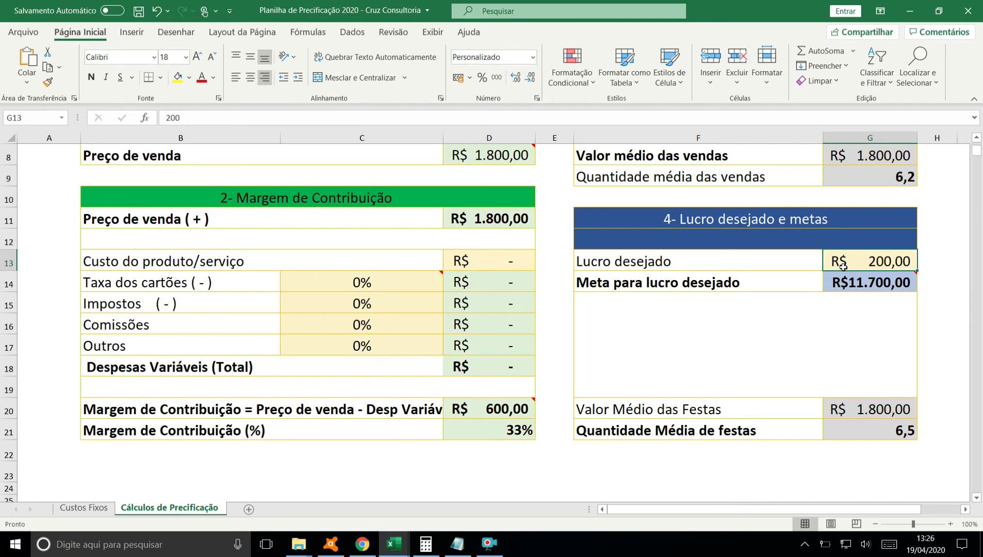
key(Down)
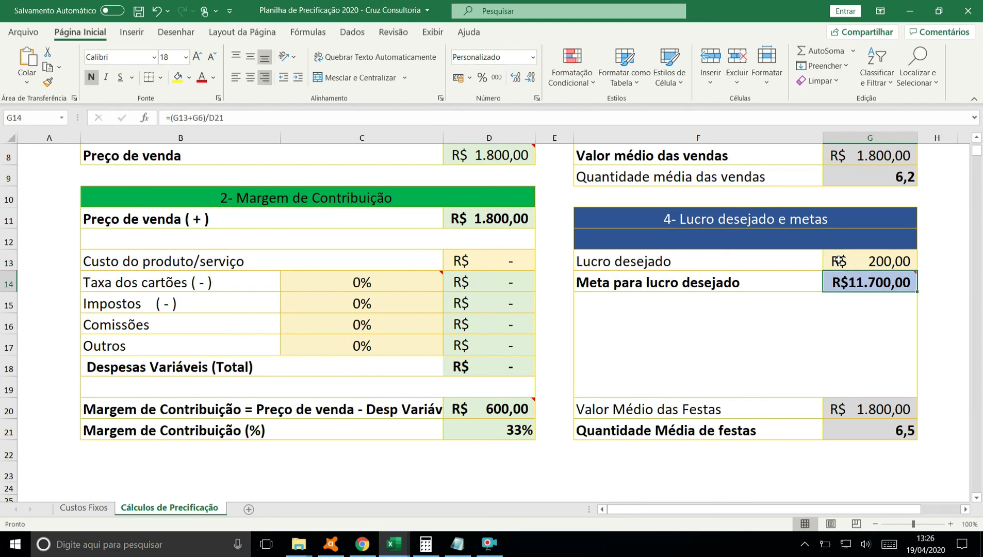
- Review the fixed-cost items and their amounts at the beginning of the Custos Fixos sheet
click(838, 262)
click(91, 508)
click(447, 223)
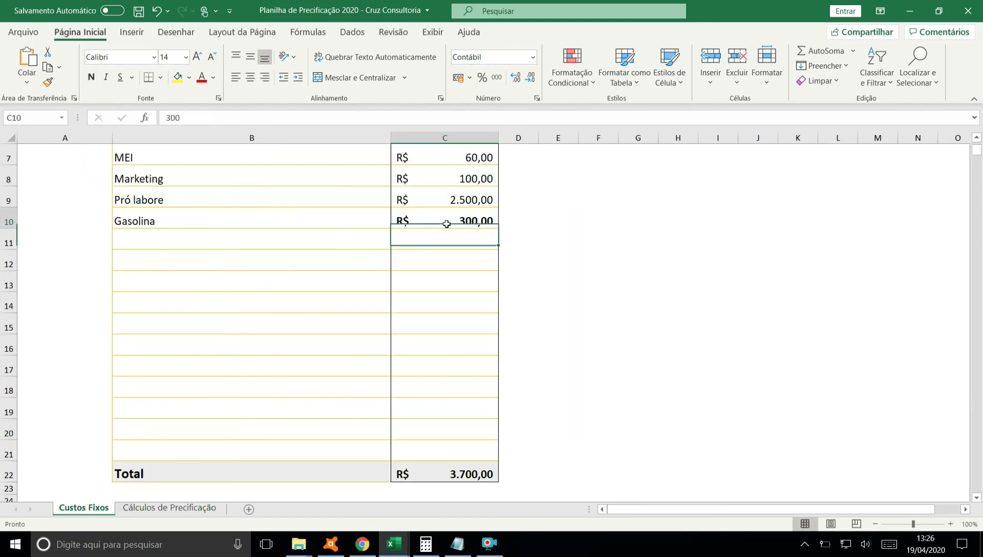
key(Up)
key(Up)
key(Up)
key(Up)
key(Up)
key(Up)
key(Up)
key(Up)
key(Down)
key(Left)
key(Right)
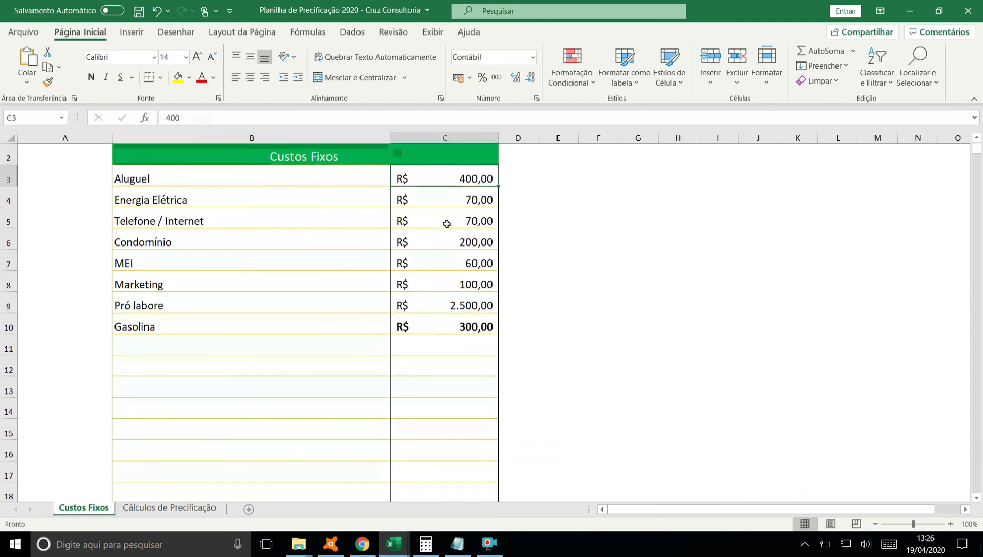
key(Down)
key(Down)
key(Up)
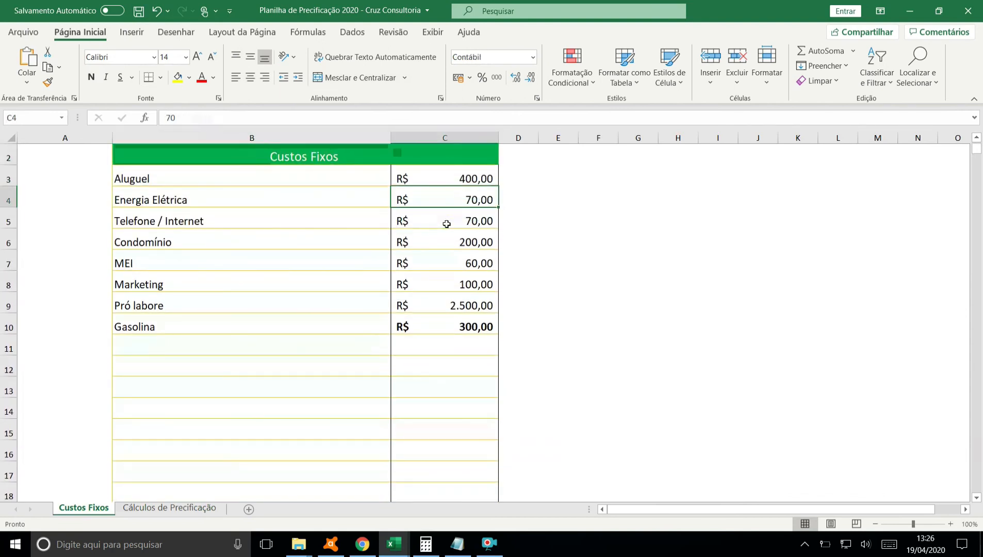
key(Up)
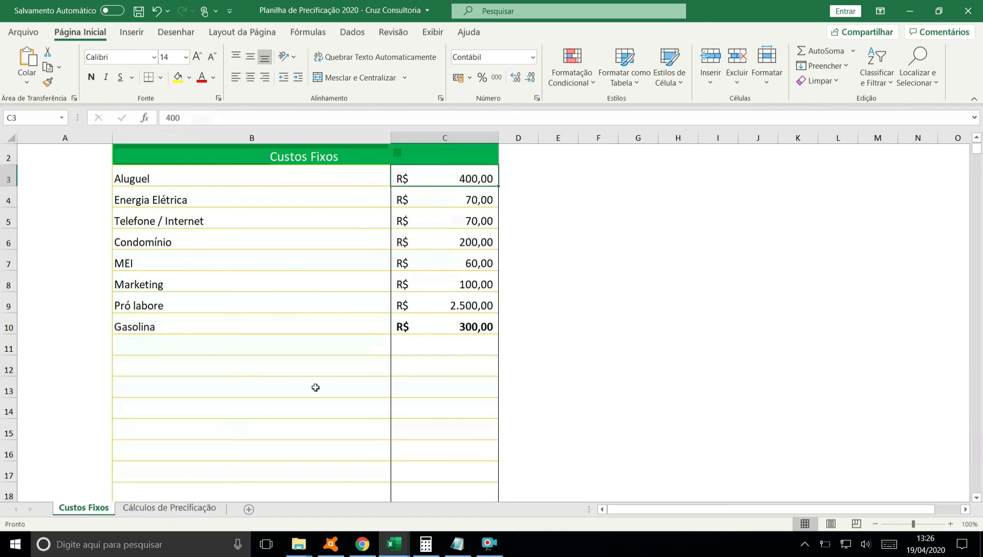
click(189, 511)
click(82, 509)
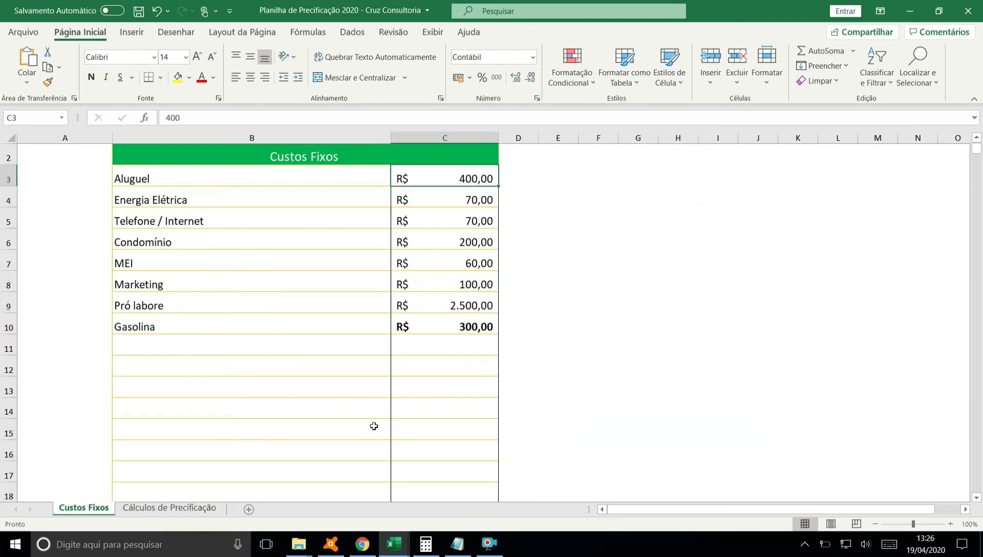
- Check the empty rows and the Total row at the end of the Custos Fixos list
click(453, 391)
key(Down)
key(Down)
key(Down)
key(Down)
key(Down)
key(Down)
key(Down)
key(Down)
key(Down)
key(Down)
key(Down)
key(Down)
key(Down)
key(Down)
key(Down)
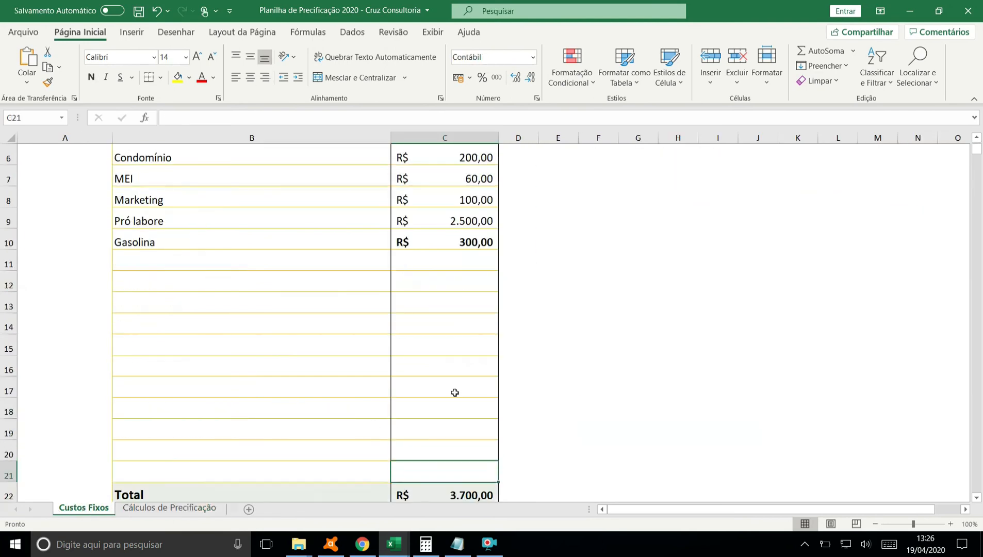
key(Up)
key(Up)
key(Up)
key(Up)
key(Up)
key(Up)
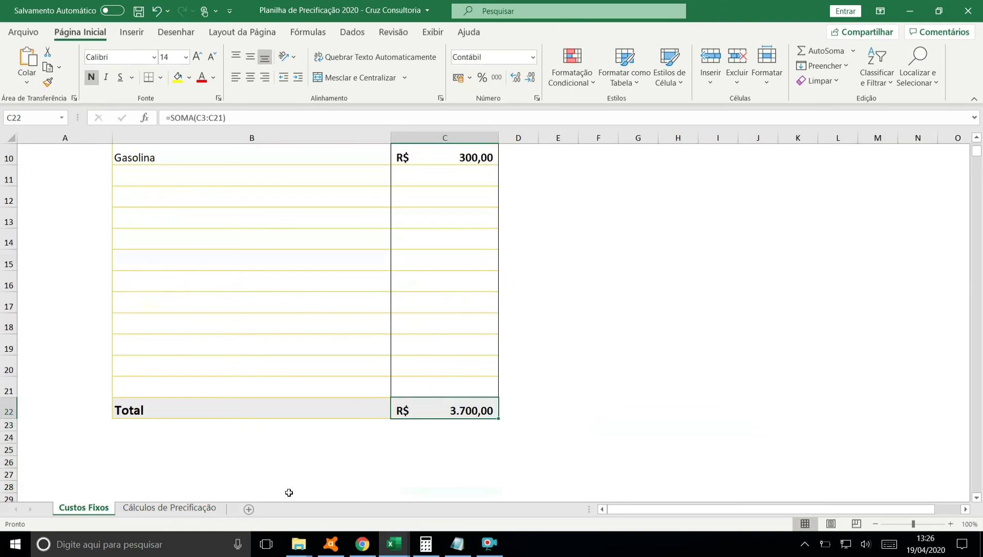
- Set the Lucro desejado to 0 in Cálculos de Precificação and compare the Meta para lucro desejado with the Ponto de Equilíbrio
click(165, 509)
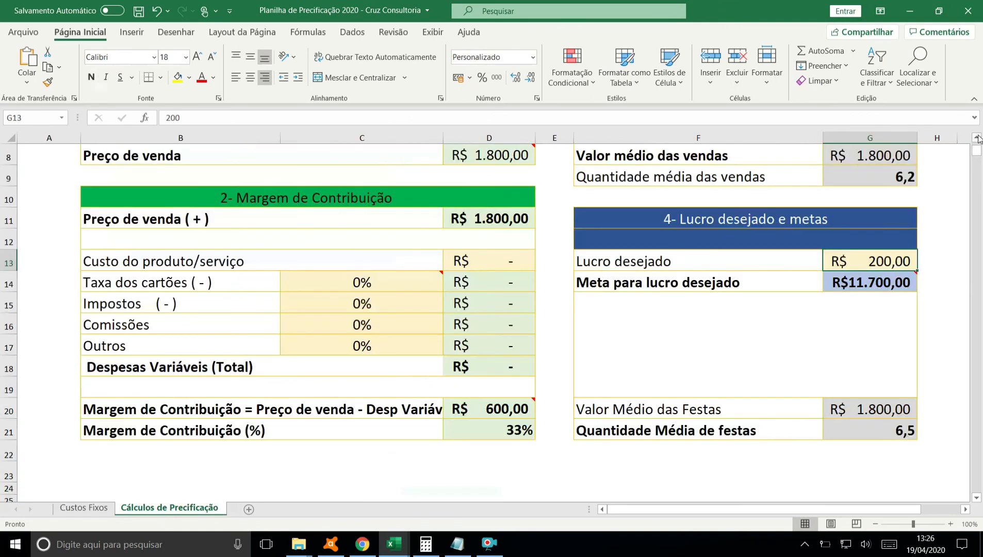
scroll(881, 175, up, 1)
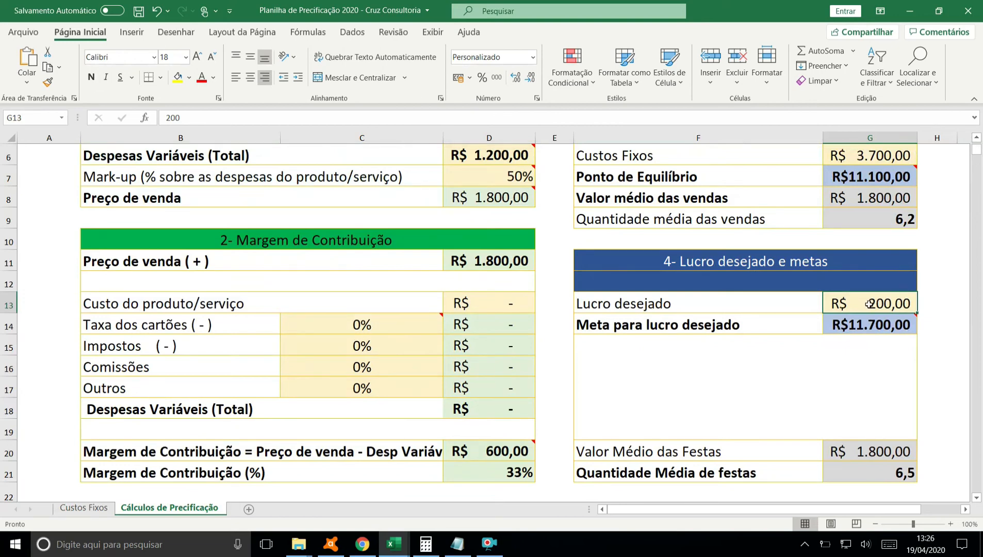
click(772, 326)
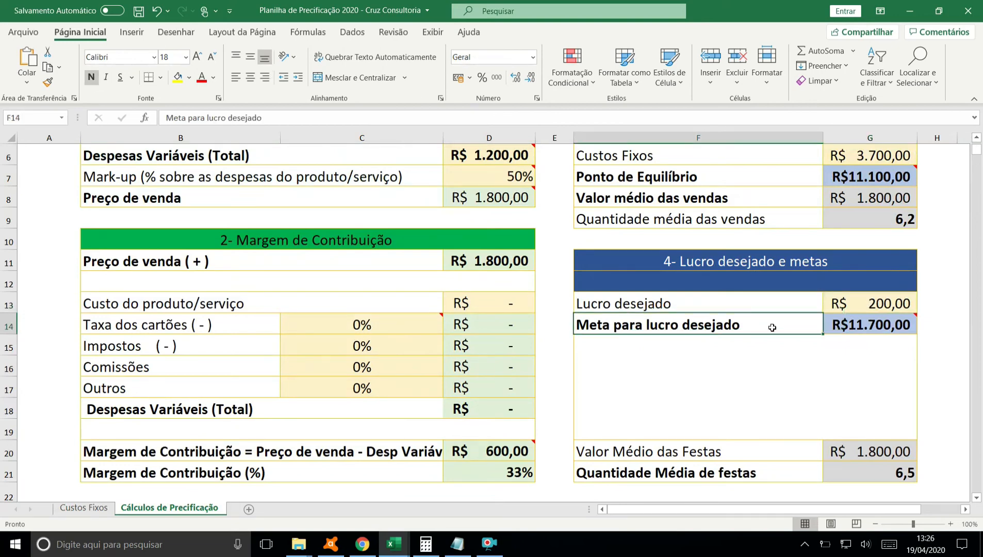
click(865, 304)
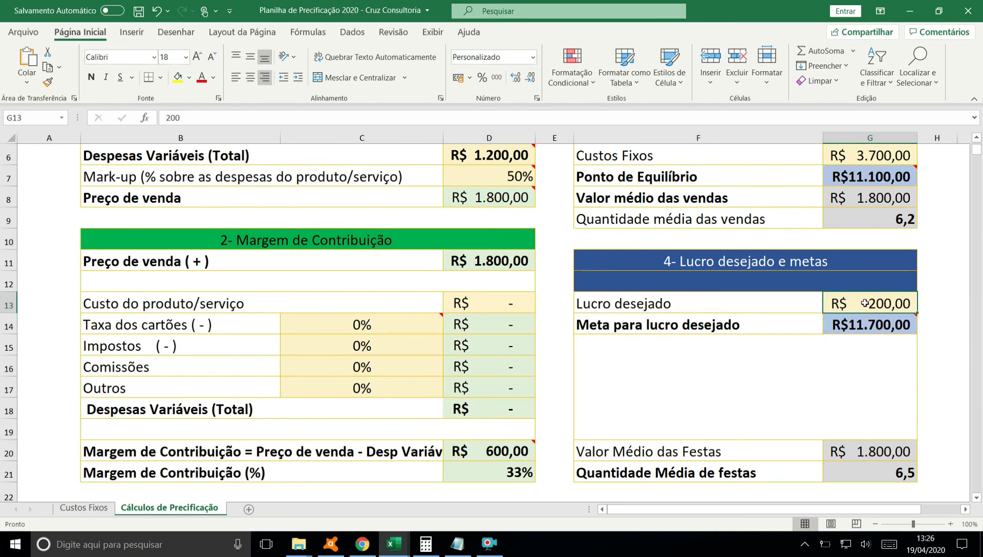
text(0)
key(Return)
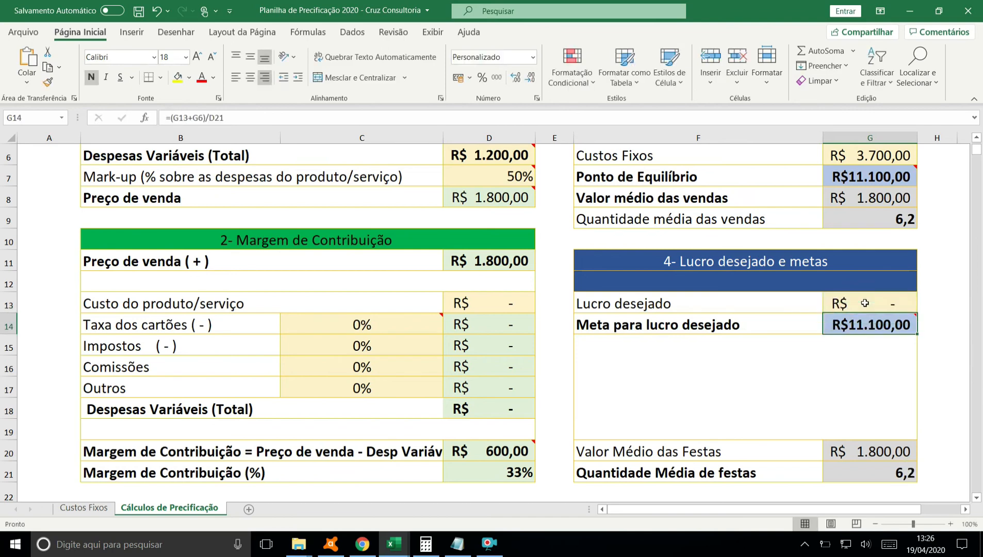
mouse_move(885, 325)
click(977, 138)
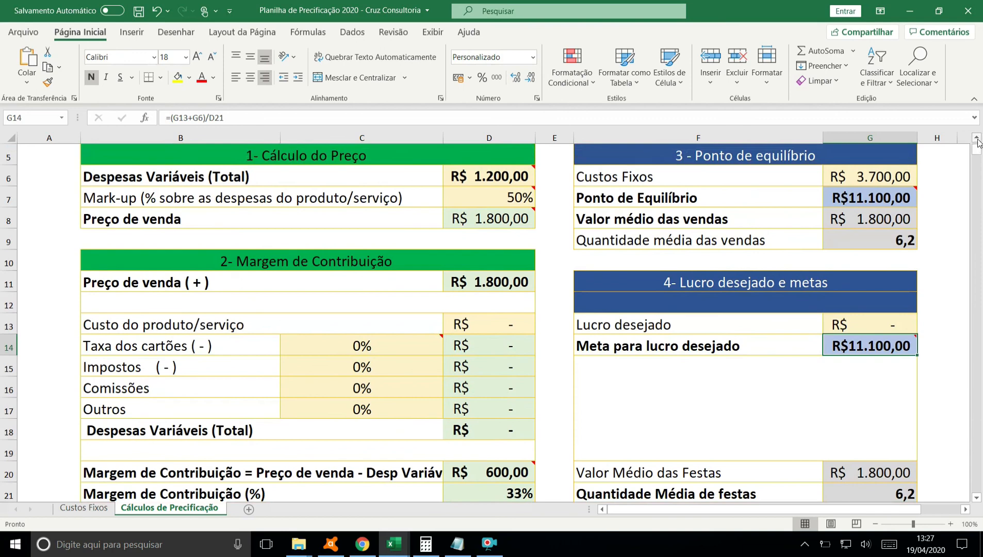
mouse_move(849, 194)
click(977, 498)
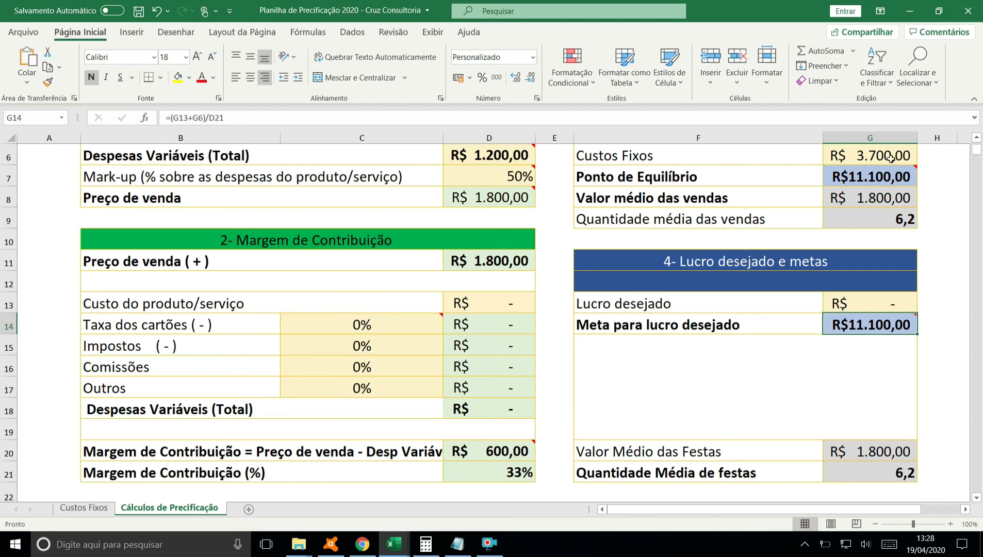
click(975, 138)
click(975, 138)
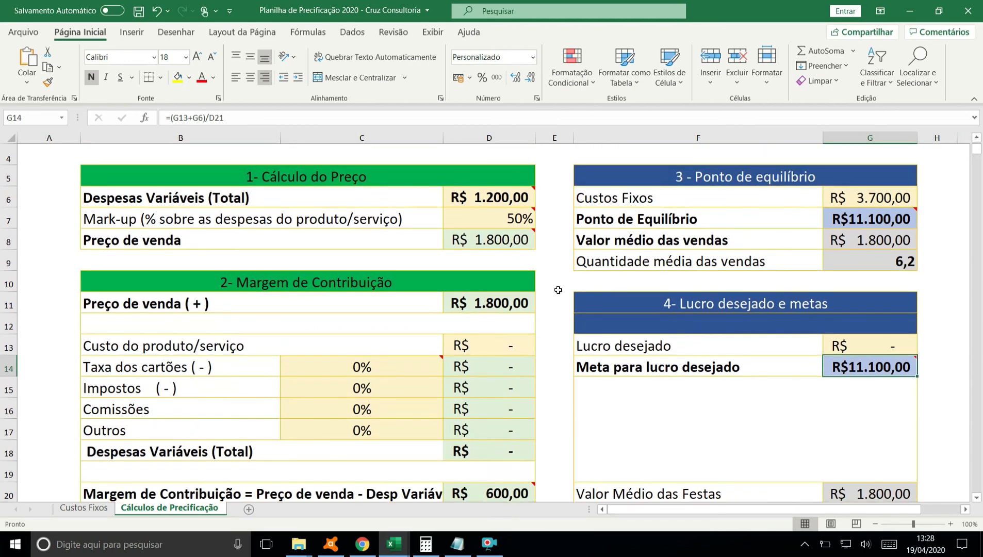
- Rename the first expense item in the Custos Fixos sheet as funcionário
click(85, 511)
click(267, 266)
key(Up)
key(Up)
key(Up)
key(Up)
key(Up)
key(Up)
key(Up)
key(Up)
key(Up)
key(Up)
key(Up)
key(Up)
key(Up)
key(Up)
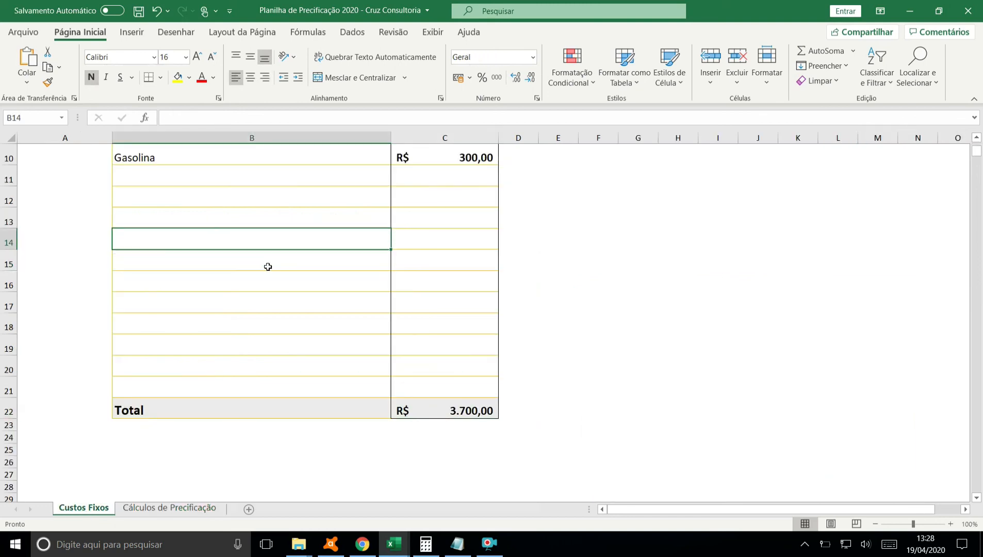
key(Down)
key(Down)
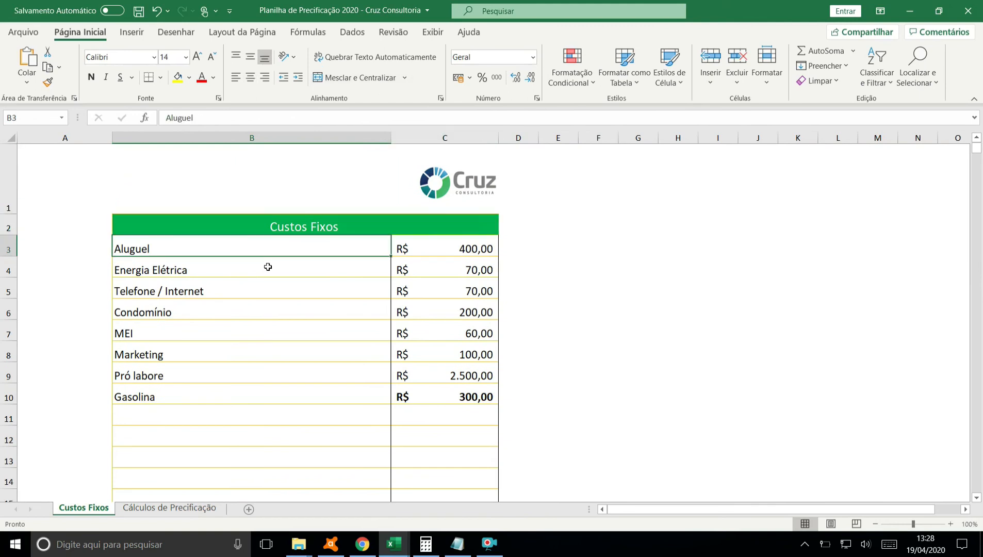
text(fun)
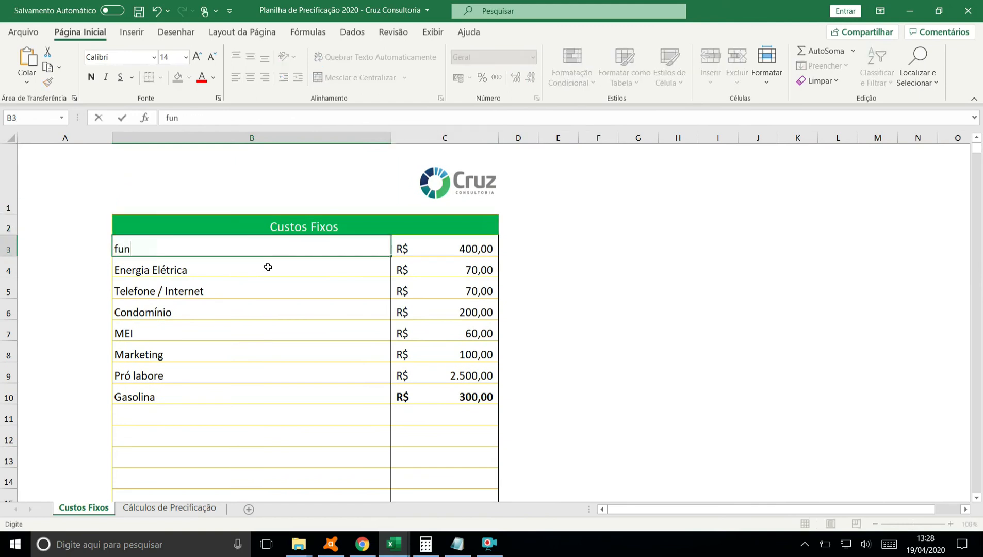
text(cionário)
key(Down)
- Review the remaining expense names in the Custos Fixos list, from Energia Elétrica to Gasolina
key(Down)
key(Down)
key(Up)
key(Up)
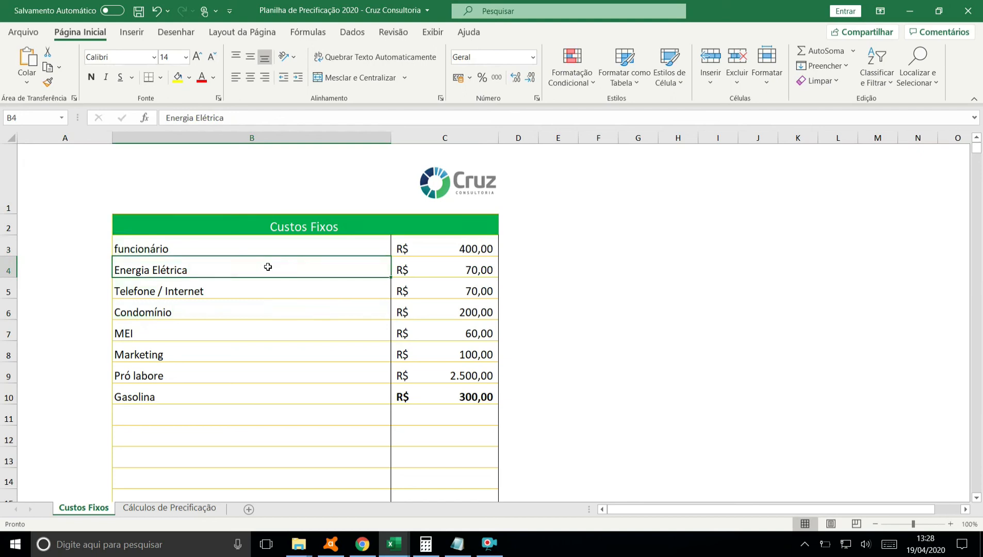
key(Down)
key(Down)
key(Down)
key(Down)
key(Down)
key(Down)
key(Down)
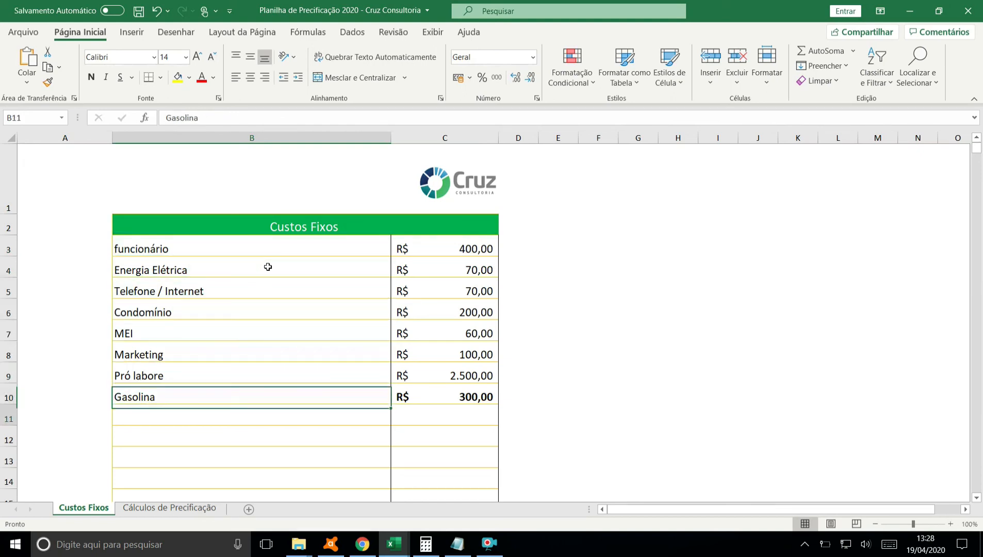
- Check the amounts column of Custos Fixos as far as the Total and return to the funcionário row
key(Right)
key(Down)
key(Down)
key(Down)
key(Down)
key(Down)
key(Down)
key(Down)
key(Down)
key(Down)
key(Down)
key(Down)
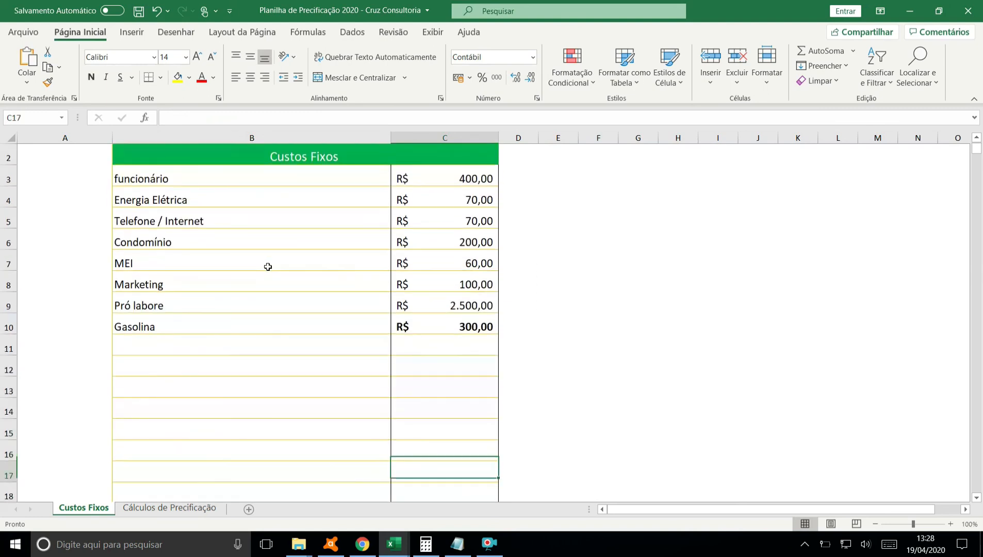
key(Up)
key(Up)
key(Up)
key(Up)
key(Up)
key(Up)
key(Up)
key(Up)
key(Up)
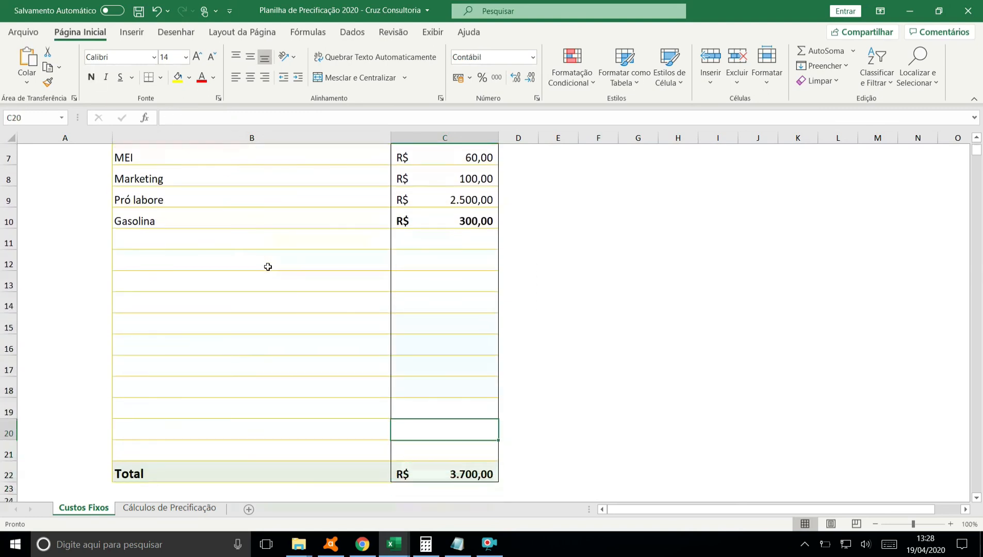
key(Up)
key(Up)
key(Up)
key(Up)
key(Up)
key(Up)
key(Up)
key(Up)
key(Up)
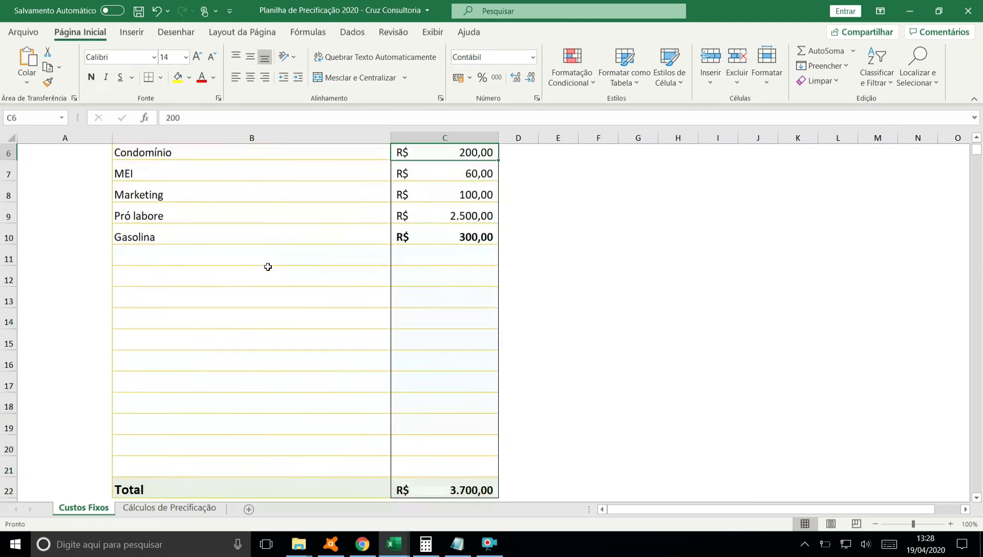
scroll(267, 266, up, 1)
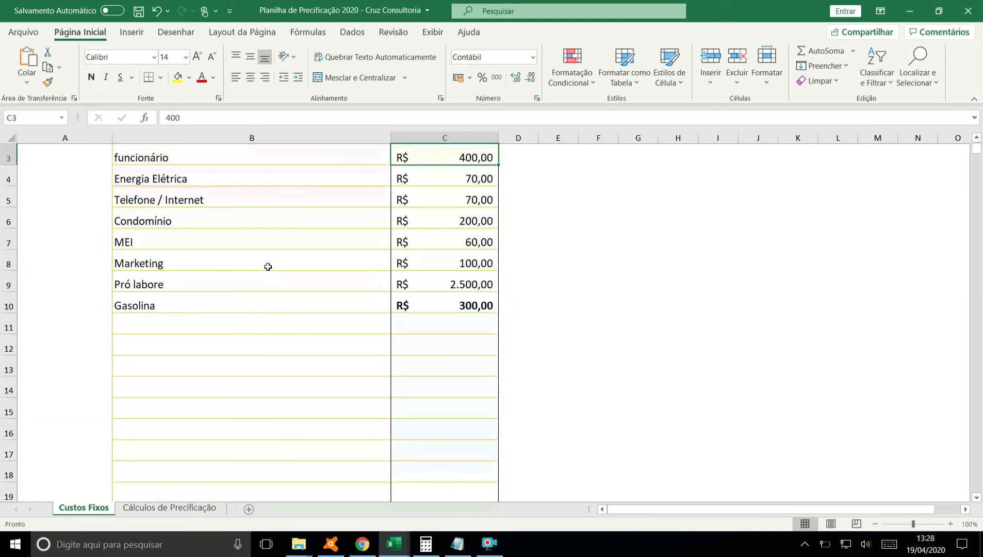
key(Up)
key(Down)
key(Up)
key(Left)
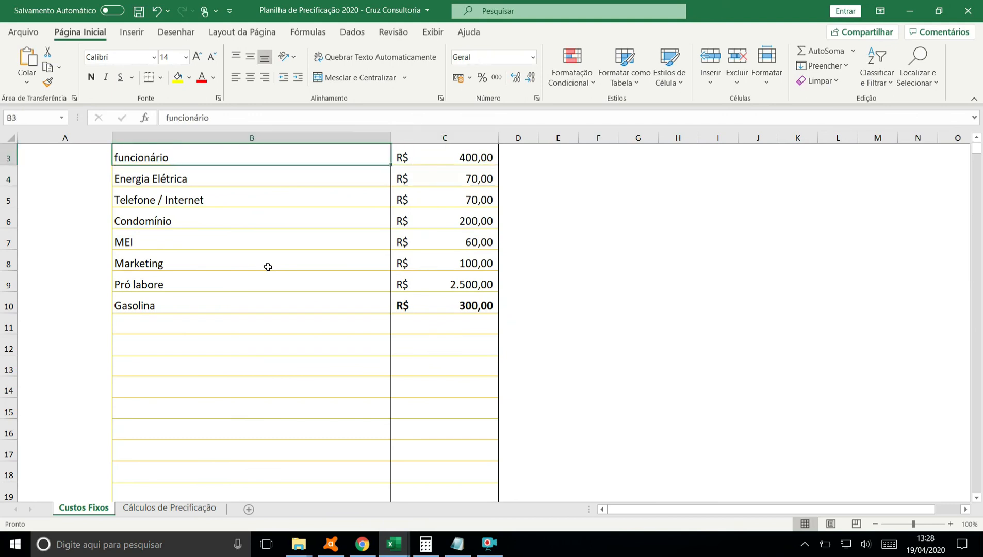
- Go through the fixed-cost amounts again, from the funcionário row through the unused rows above the Total
key(Right)
key(Down)
key(Down)
key(Down)
key(Down)
key(Down)
key(Down)
key(Down)
key(Down)
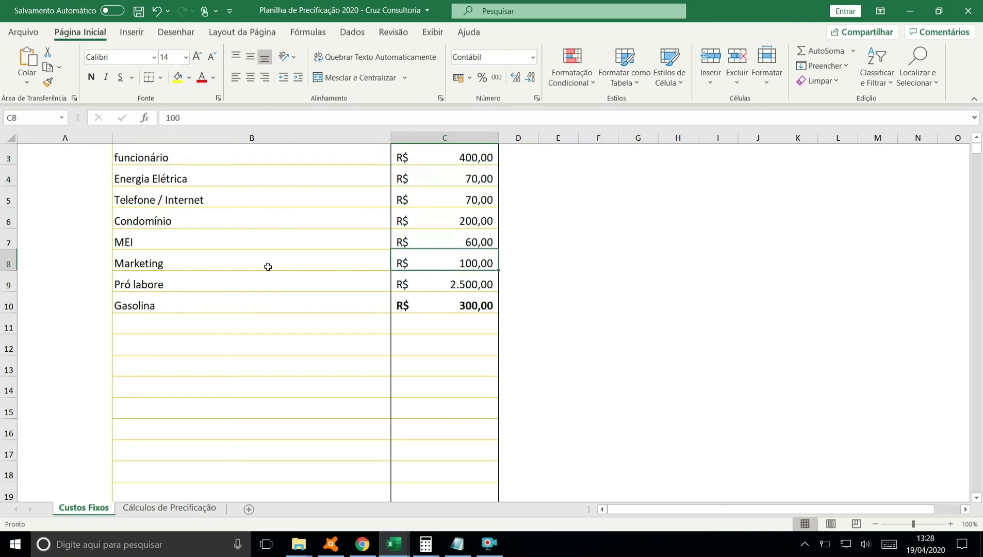
key(Left)
key(Right)
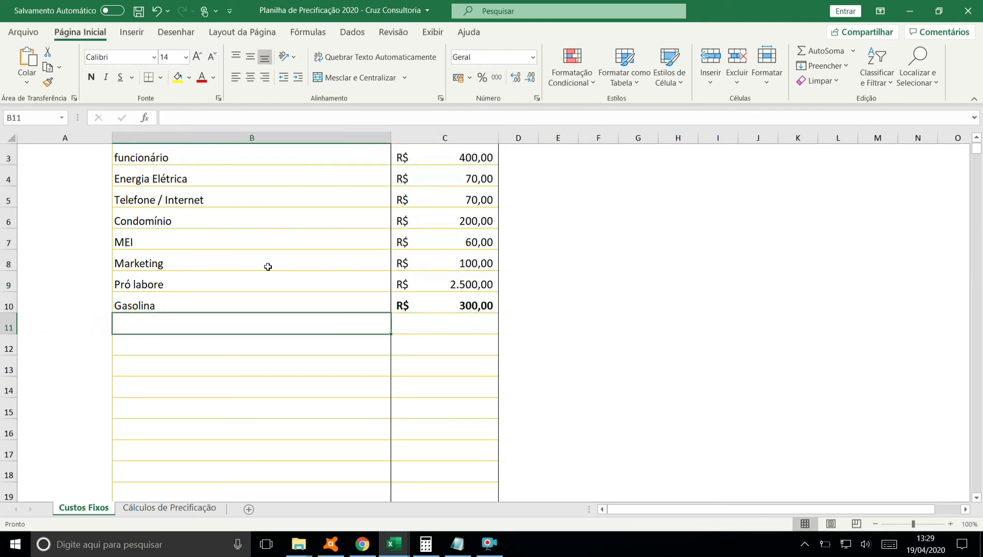
key(Right)
key(Down)
key(Down)
key(Down)
key(Down)
key(Down)
key(Down)
key(Down)
key(Down)
key(Down)
key(Down)
key(Down)
key(Down)
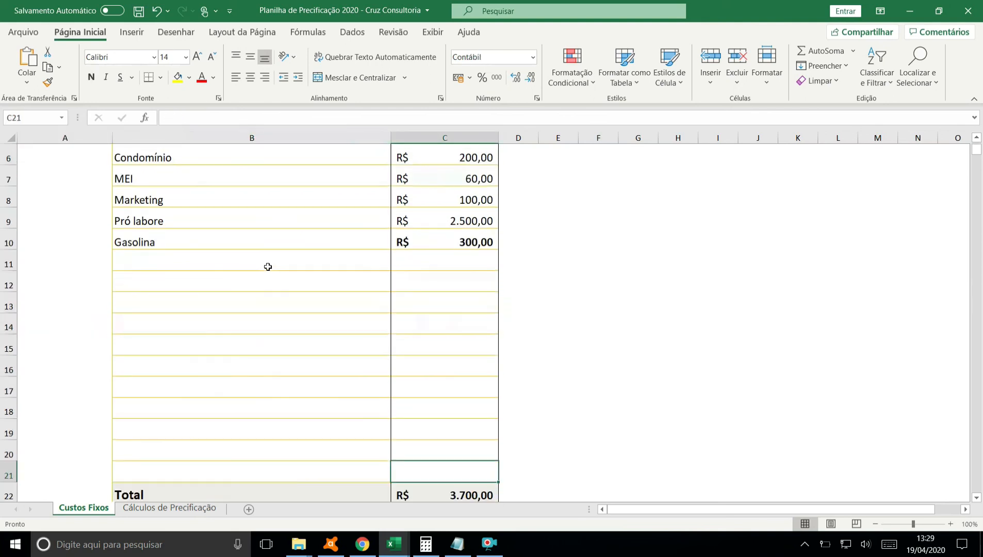
key(Up)
key(Up)
key(Up)
key(Up)
key(Up)
key(Up)
key(Up)
key(Up)
key(Up)
key(Up)
key(Up)
key(Up)
key(Up)
key(Up)
key(Up)
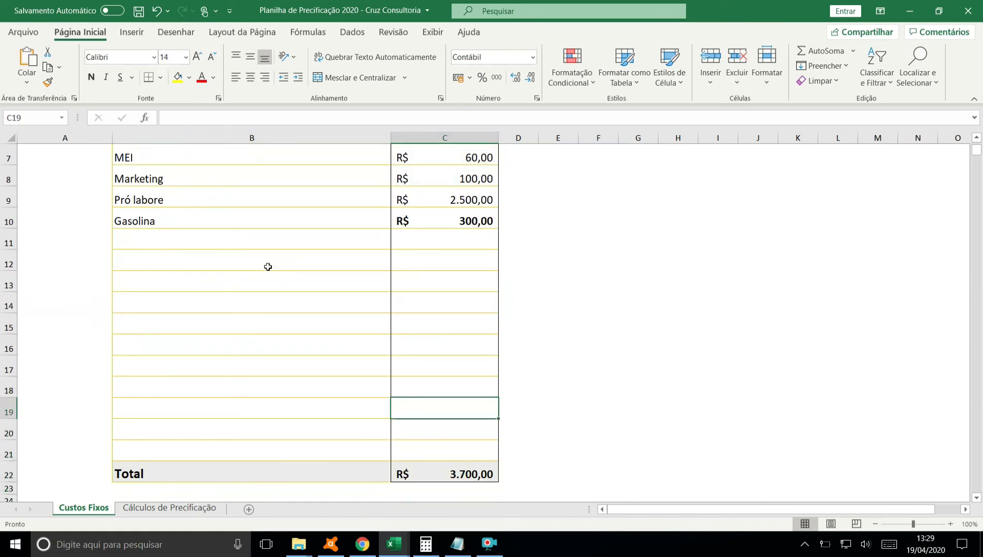
- Rename the first expense item in the Custos Fixos list from the employee entry to aluguel
key(Up)
key(Up)
key(Up)
key(Up)
key(Up)
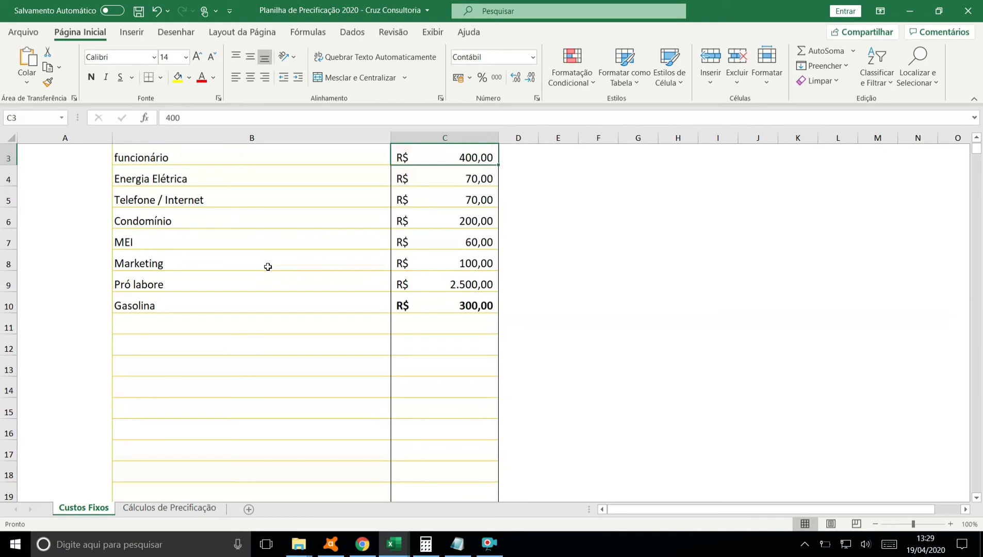
click(201, 159)
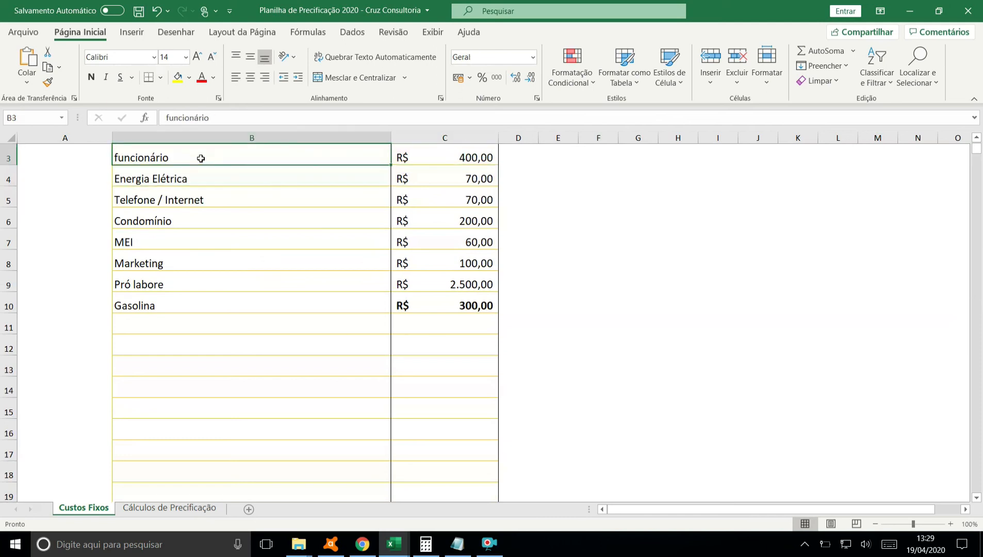
text(aluguel)
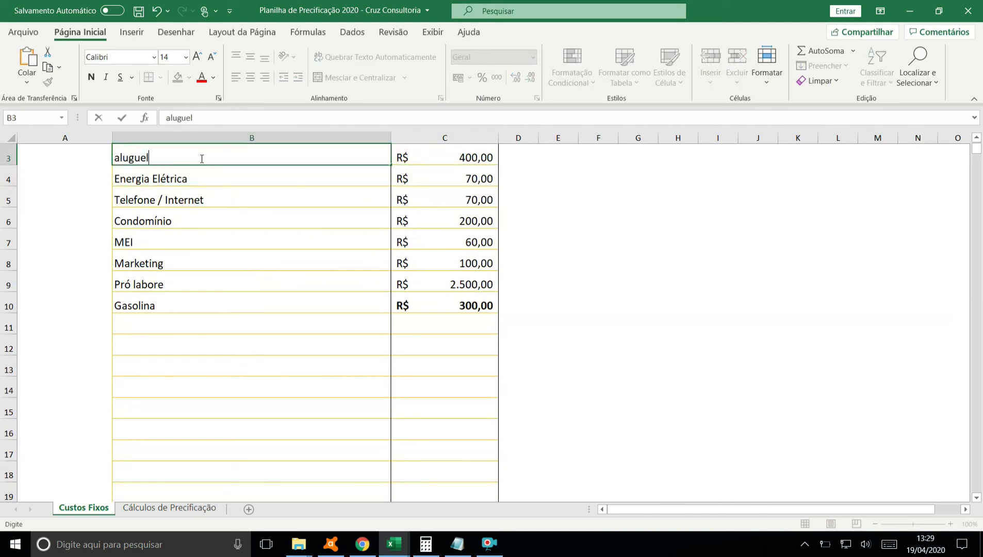
key(Return)
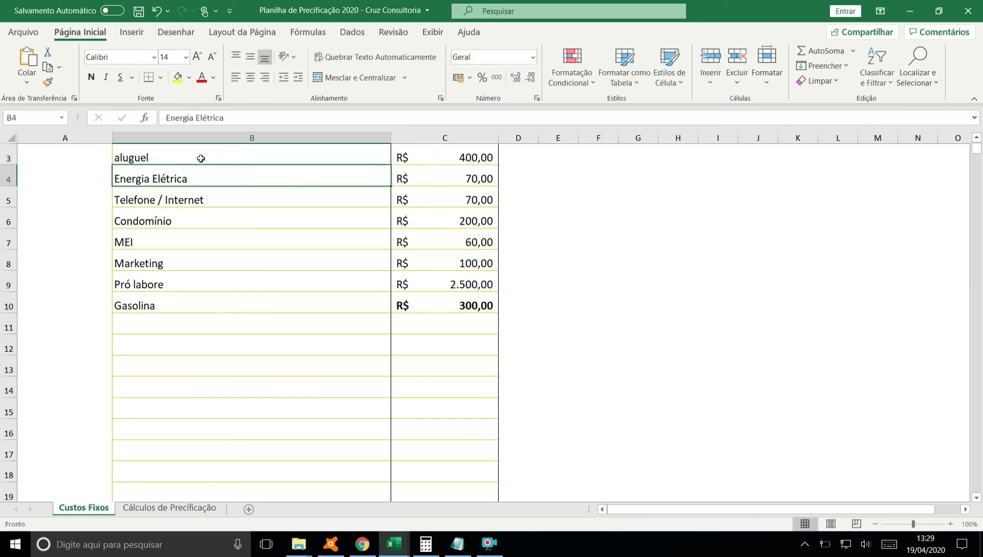
- Review the Custos Fixos amounts from the aluguel row down to the first empty row below Gasolina
click(201, 158)
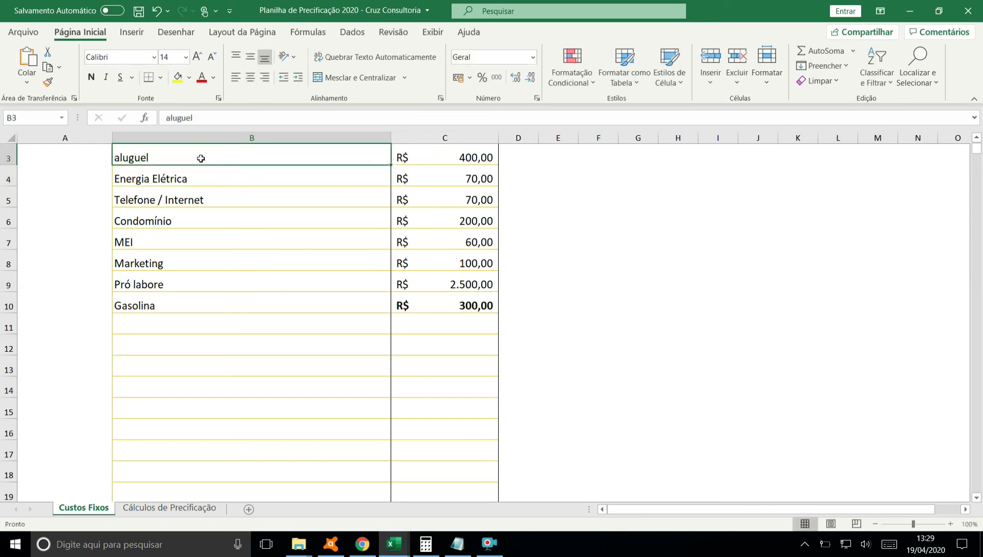
key(Right)
key(Up)
key(Down)
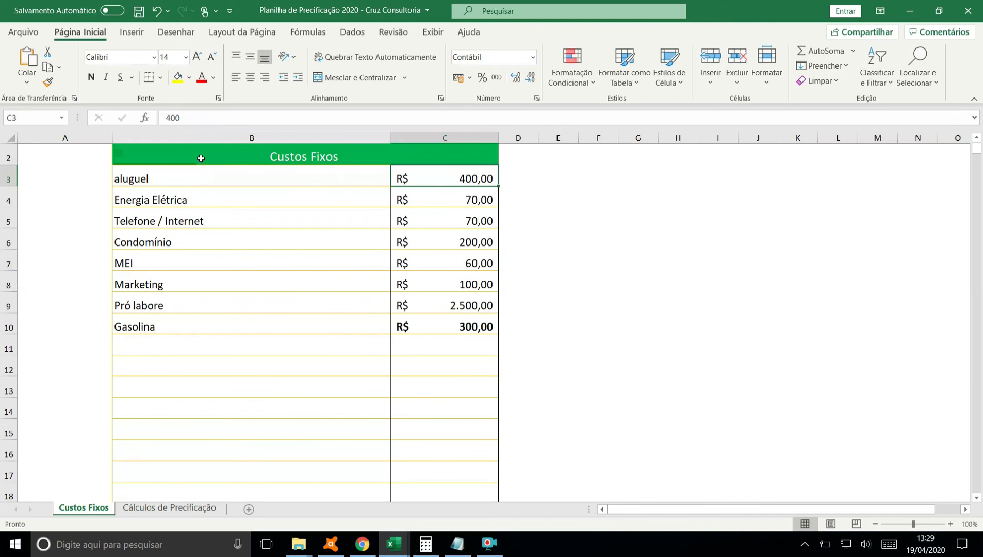
key(Down)
key(Down)
key(Down)
key(Down)
key(Down)
key(Down)
key(Down)
key(Down)
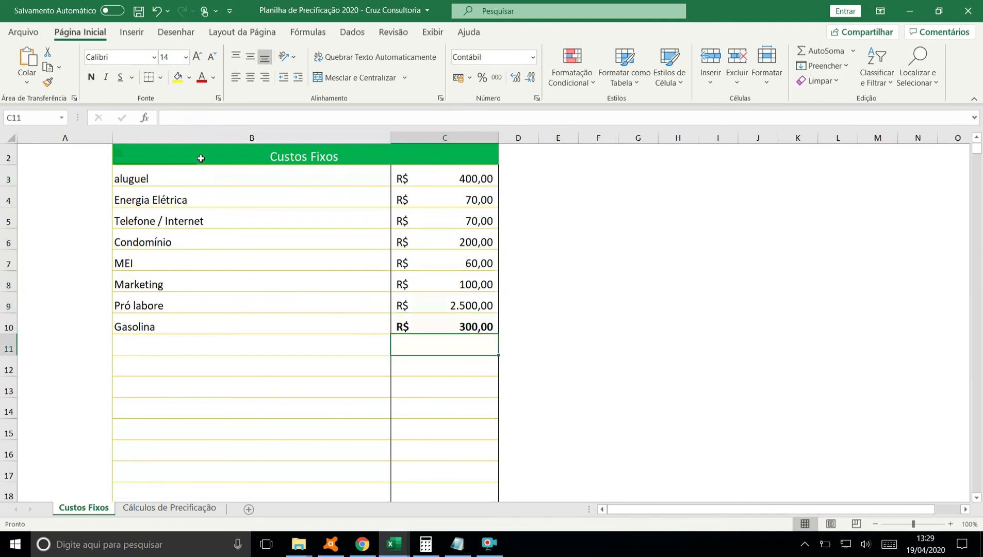